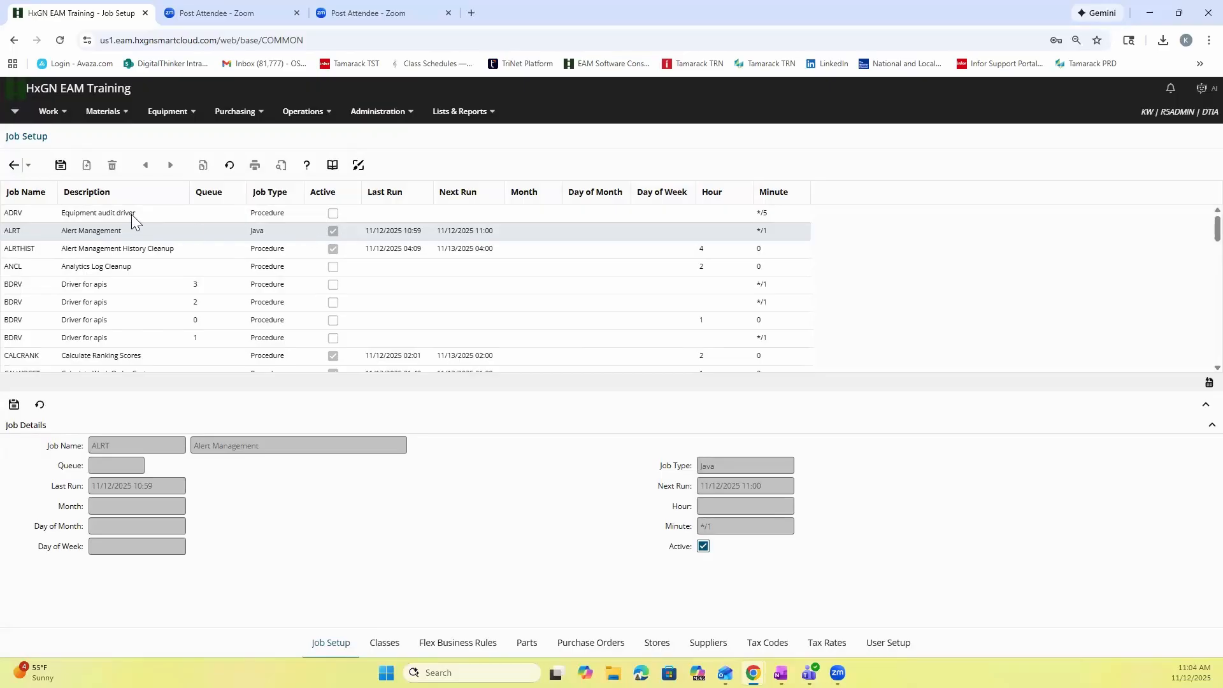
# - List all auto-generated work order sessions, view the work orders of session 650, and return to the session list
pyautogui.click(61, 121)
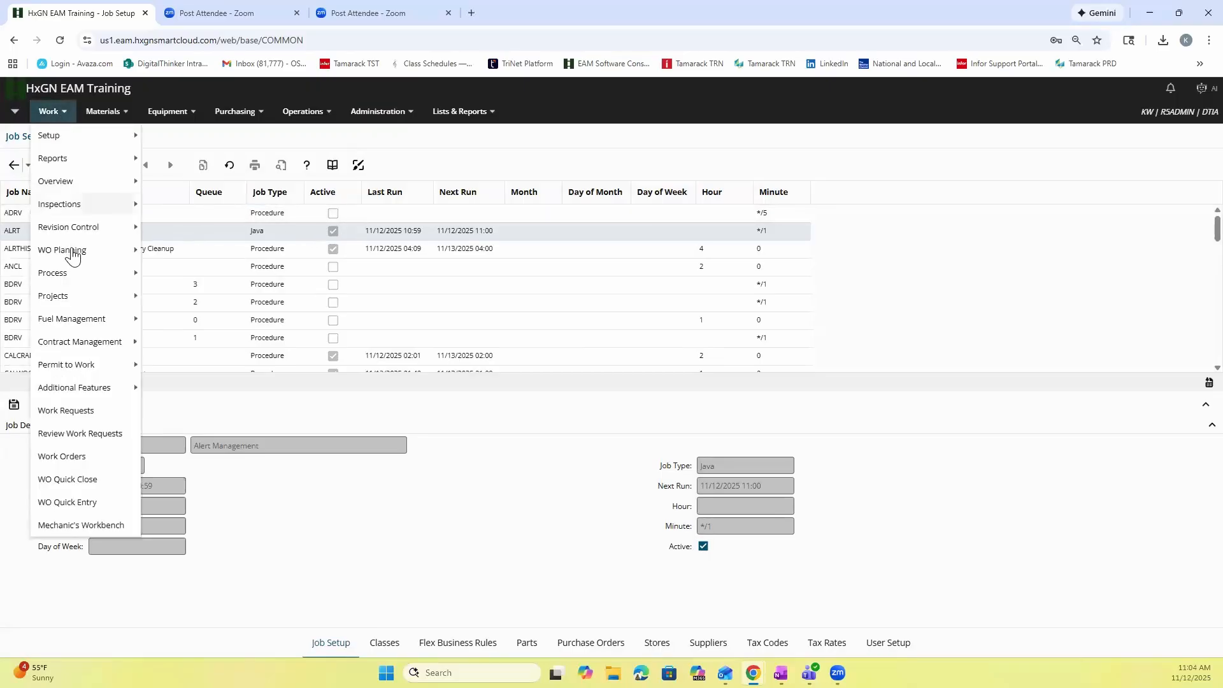
pyautogui.moveTo(73, 254)
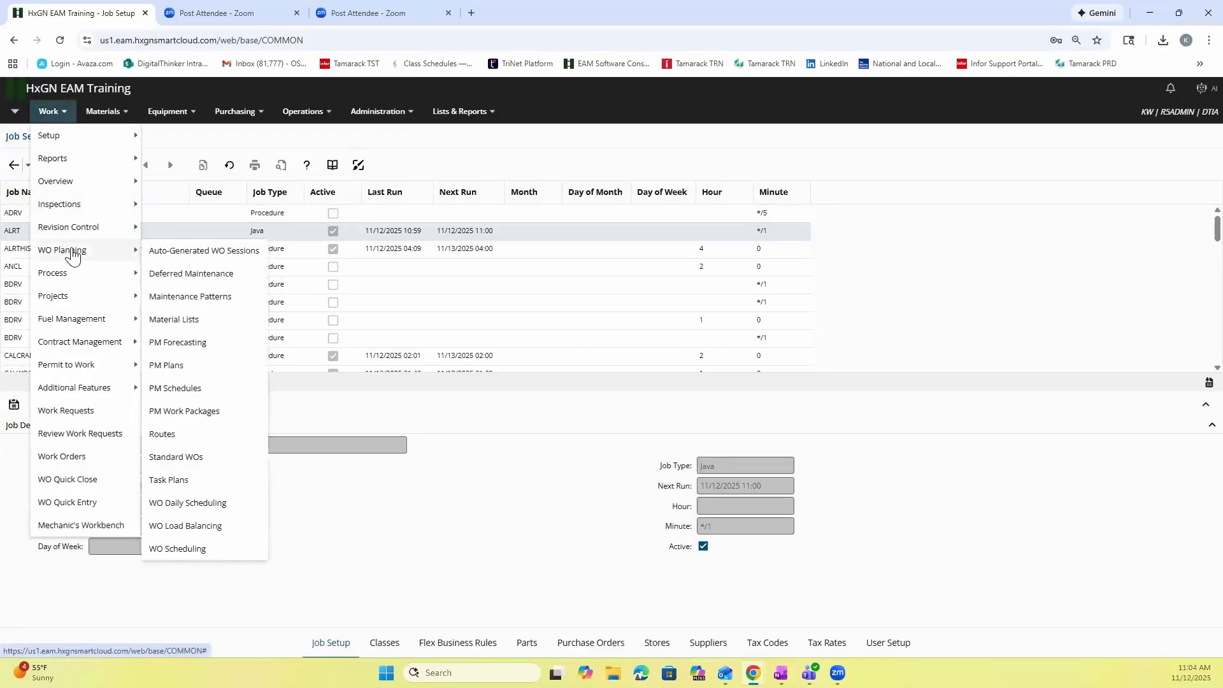
pyautogui.click(222, 250)
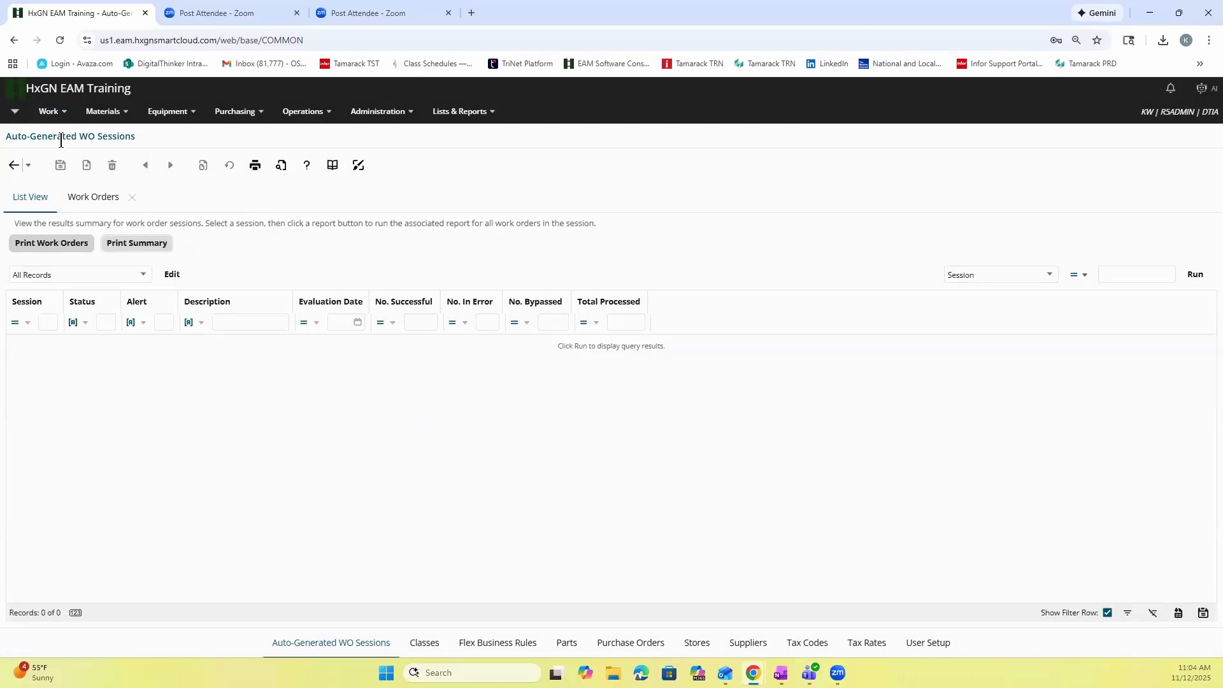
pyautogui.click(1194, 276)
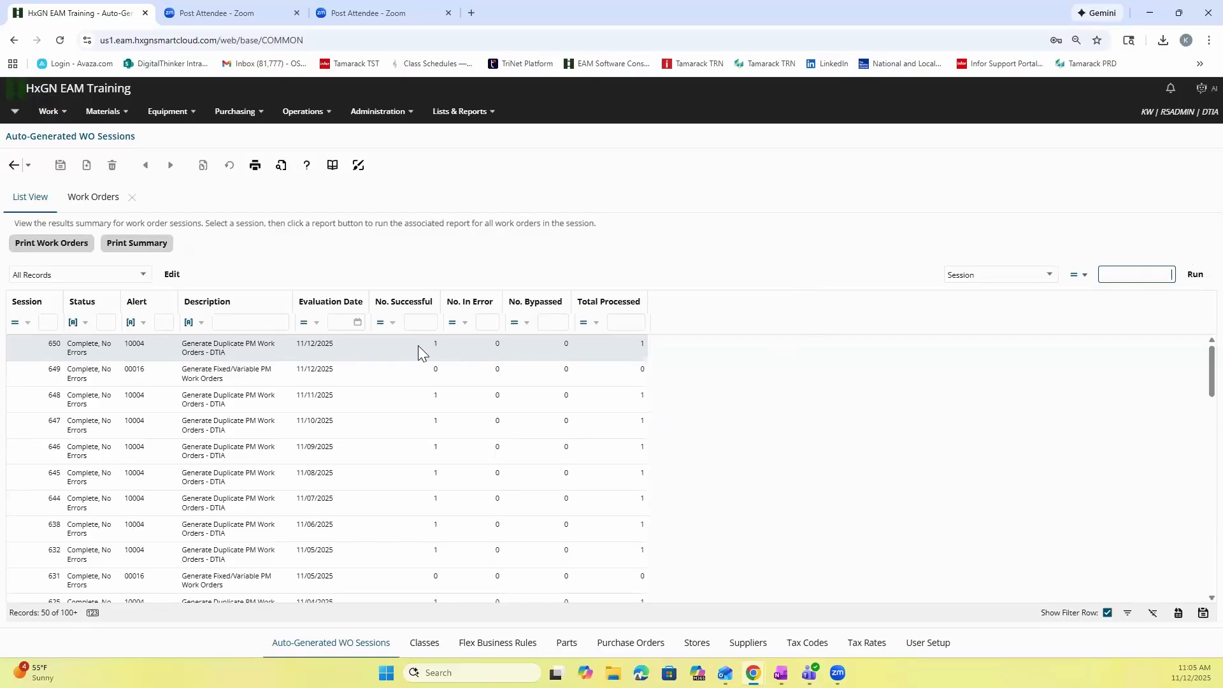
pyautogui.click(92, 199)
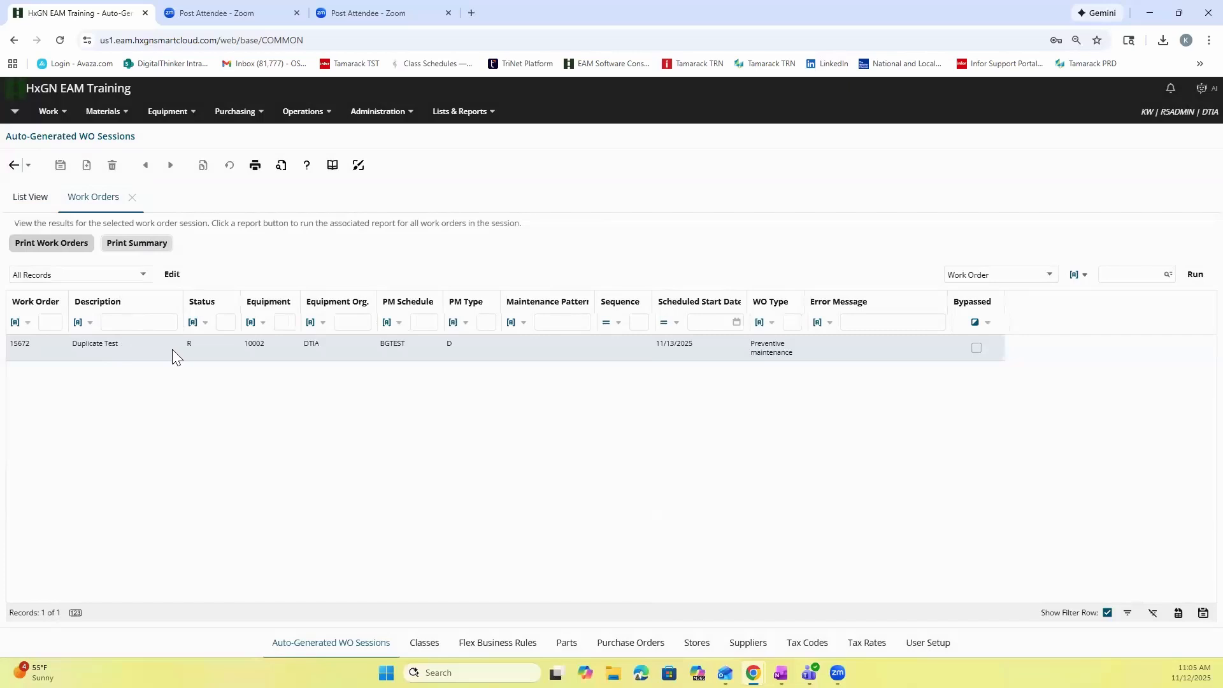
pyautogui.click(33, 197)
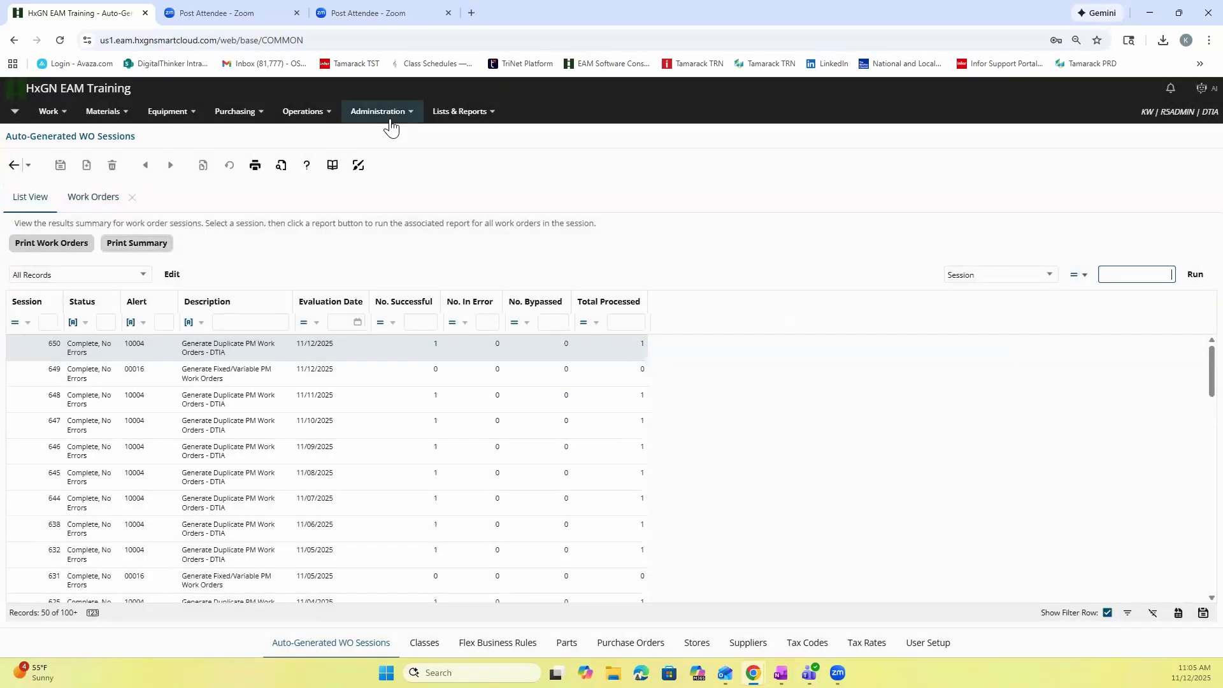
# - Open the User Groups security screen and load all user group records
pyautogui.click(382, 113)
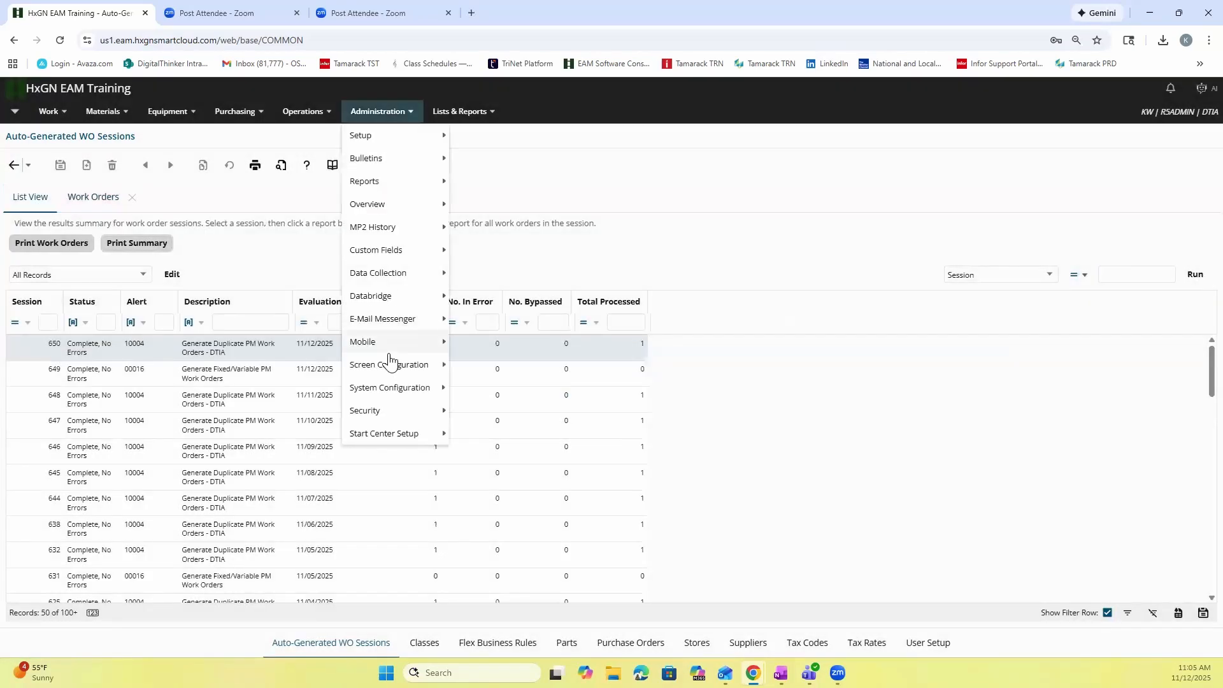
pyautogui.moveTo(390, 363)
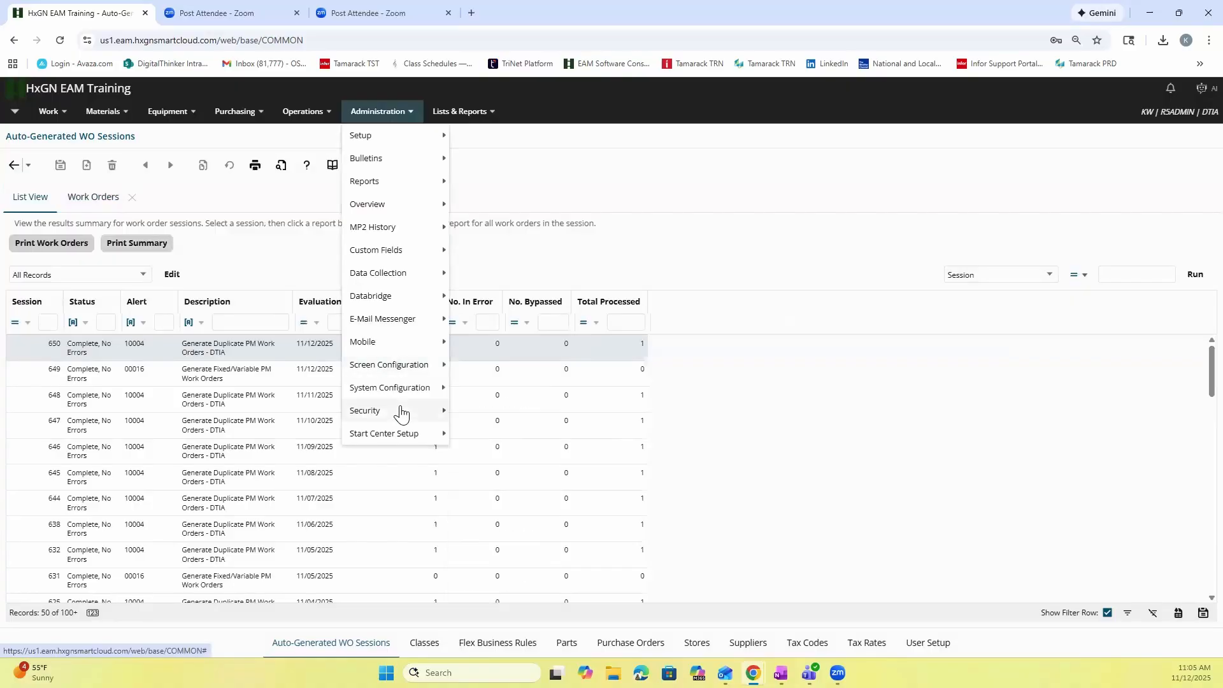
pyautogui.moveTo(399, 410)
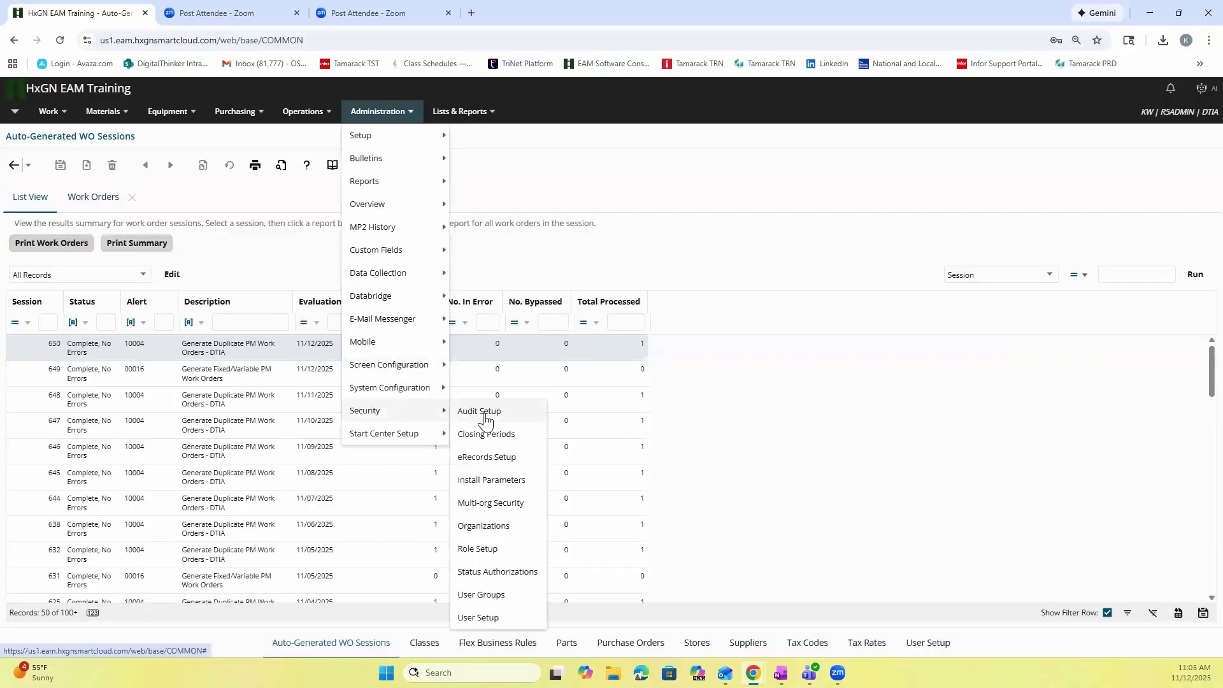
pyautogui.click(520, 595)
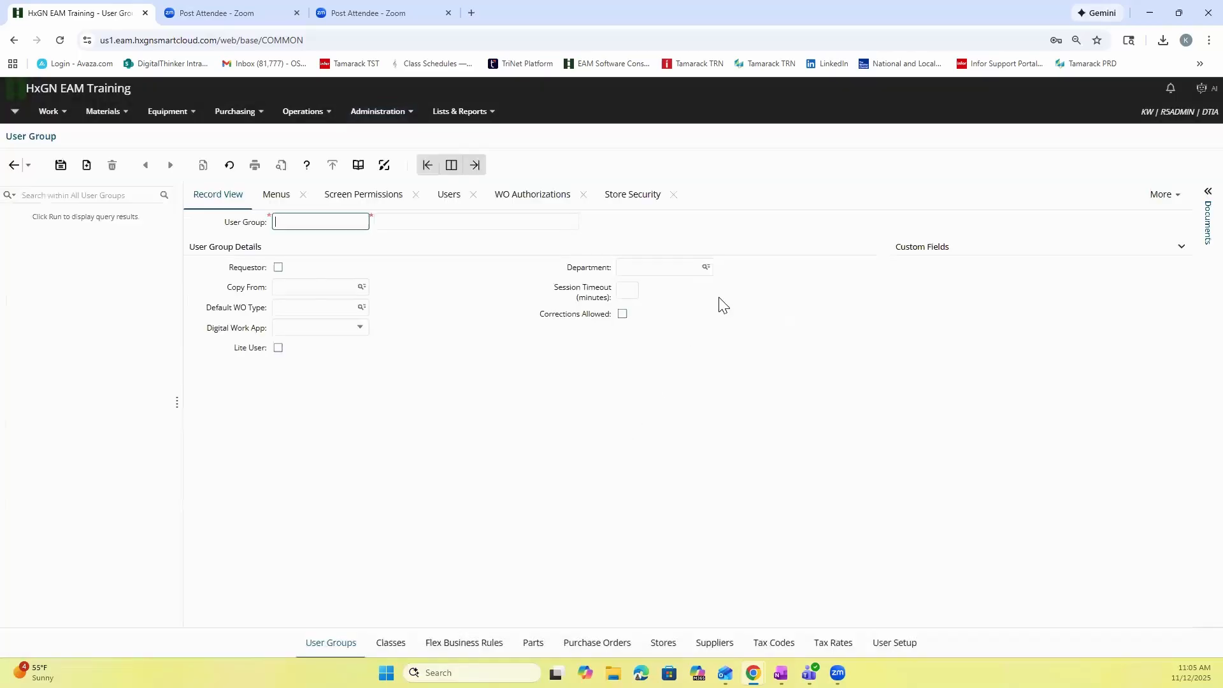
pyautogui.click(163, 195)
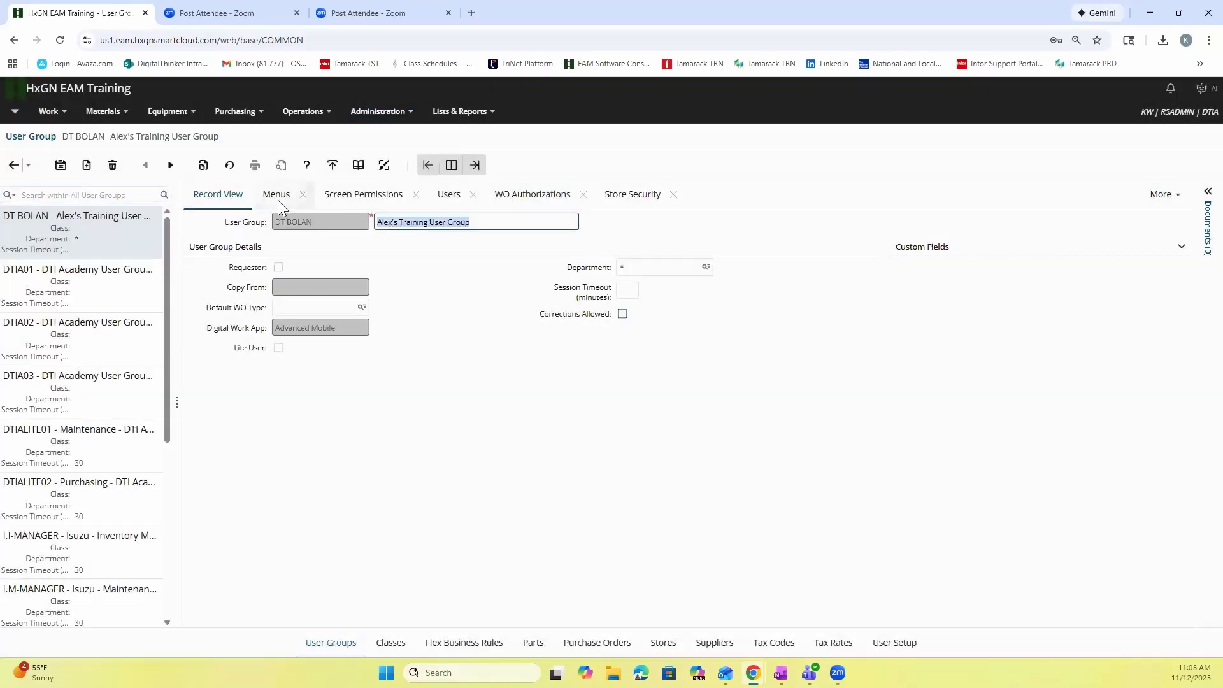
# - Filter the screens available for the first user group's menus by "auto"
pyautogui.click(278, 199)
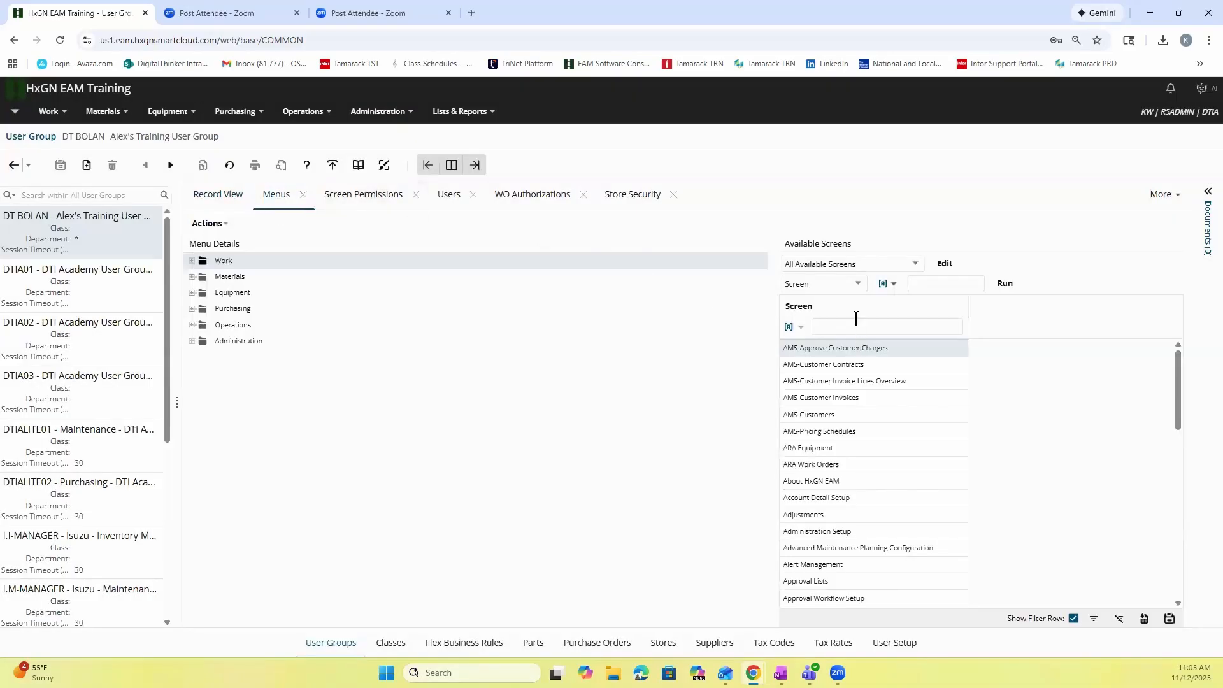
pyautogui.write('auto')
pyautogui.press('Return')
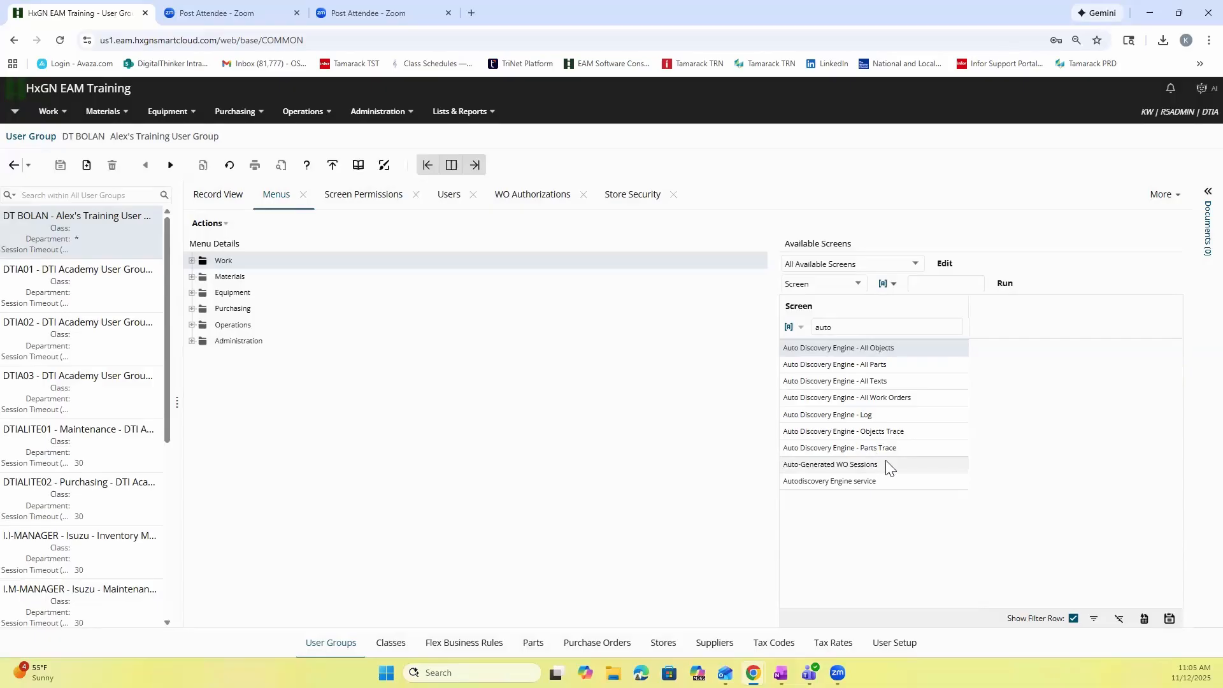
# - Open Alert Management and search the alert records for "generate"
pyautogui.click(392, 116)
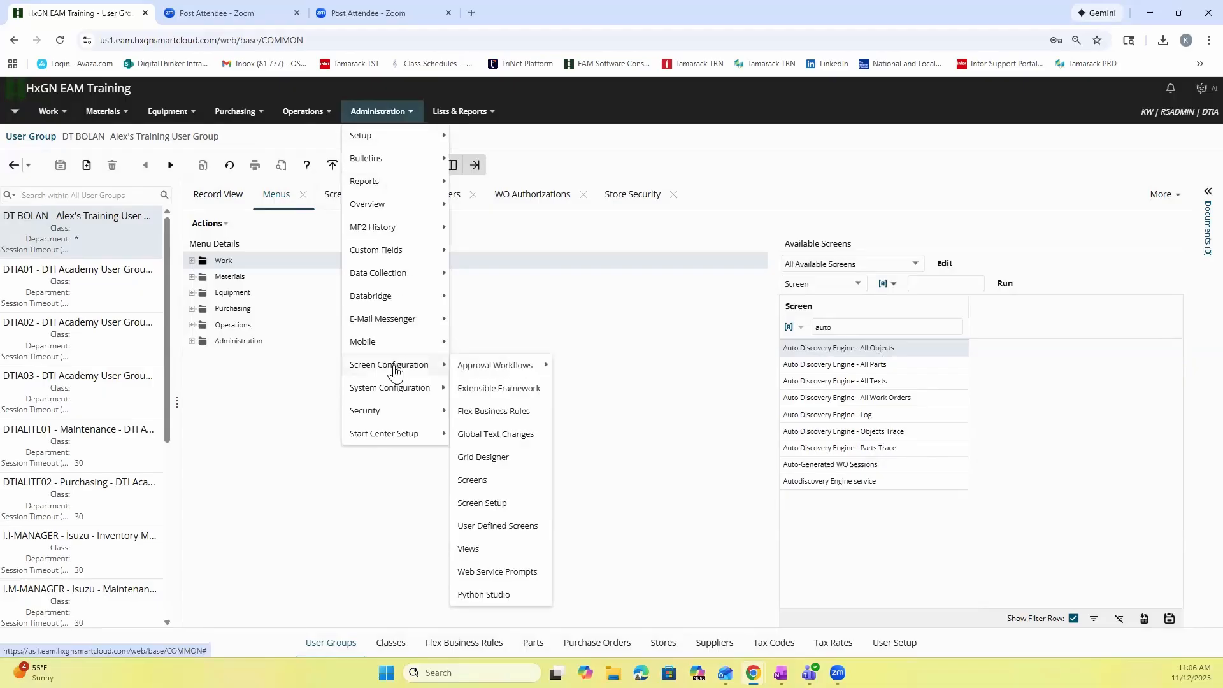
pyautogui.moveTo(394, 398)
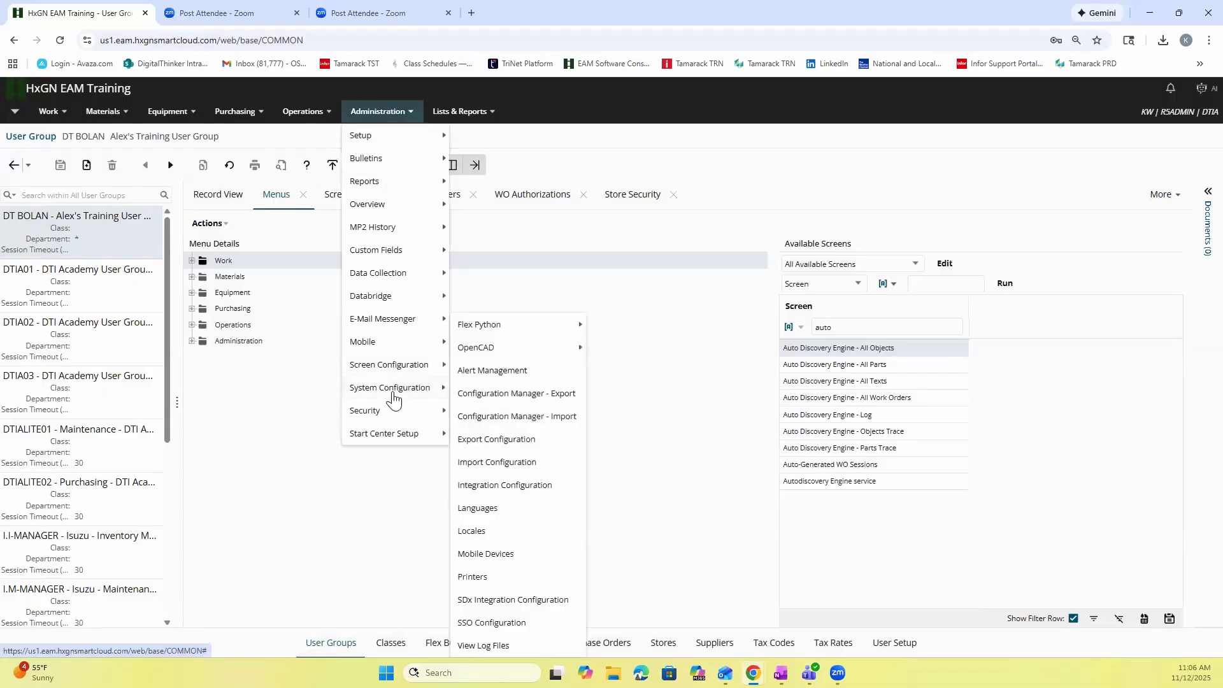
pyautogui.click(488, 377)
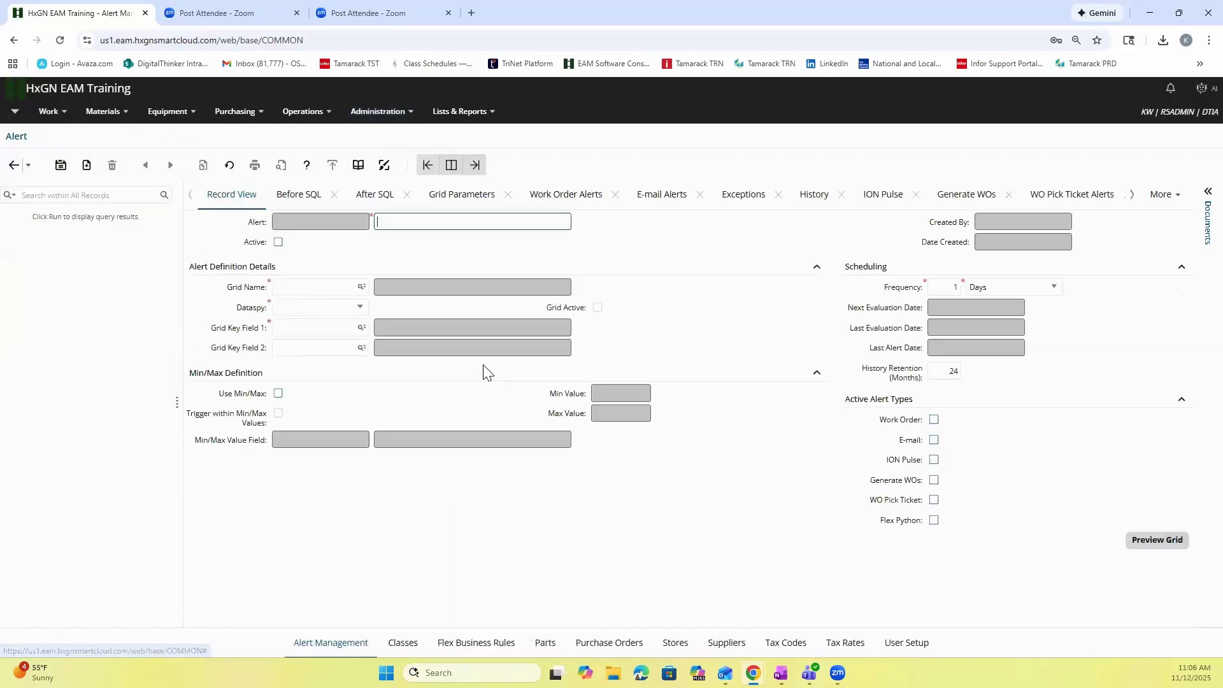
pyautogui.click(104, 195)
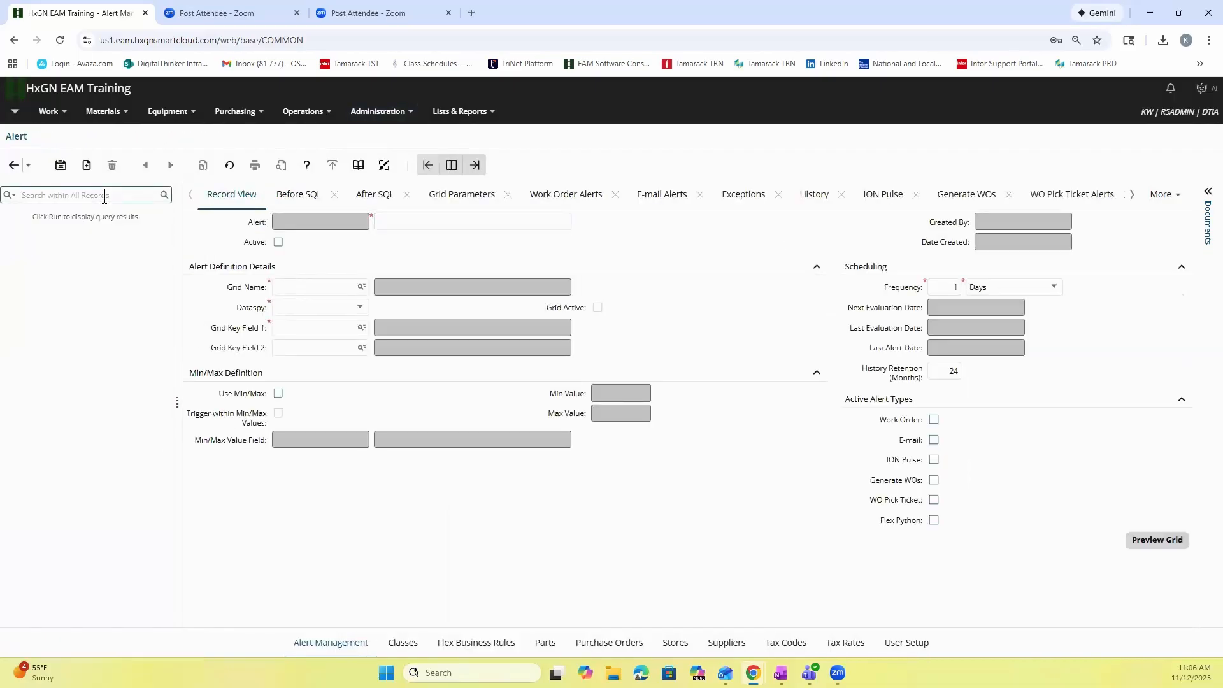
pyautogui.write('generate')
pyautogui.press('Return')
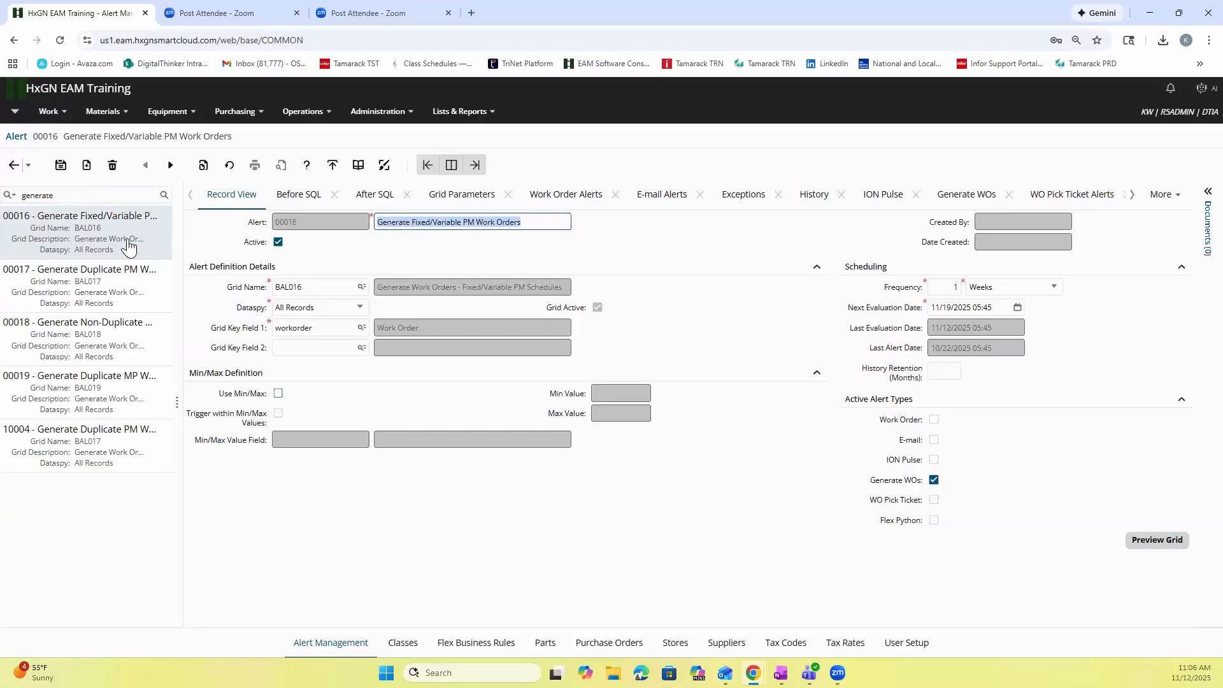
# - Review the record details of work order generation alerts 00017, 00018, 00019, 10004 and 00016
pyautogui.click(123, 288)
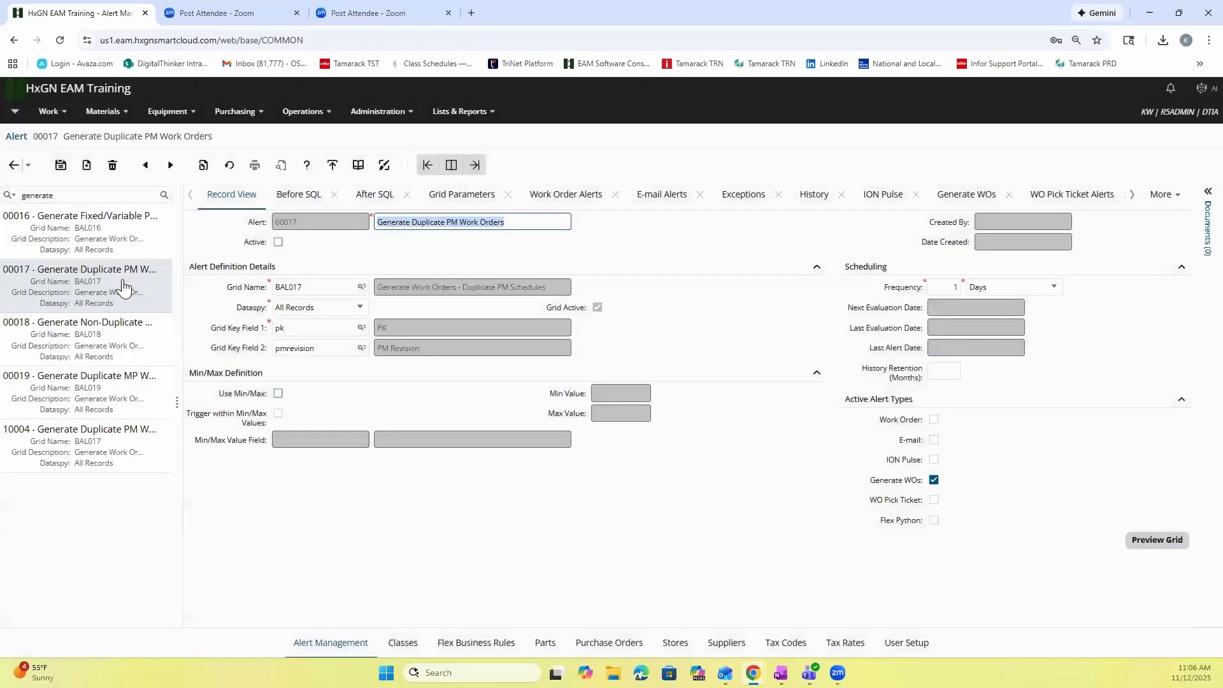
pyautogui.click(110, 335)
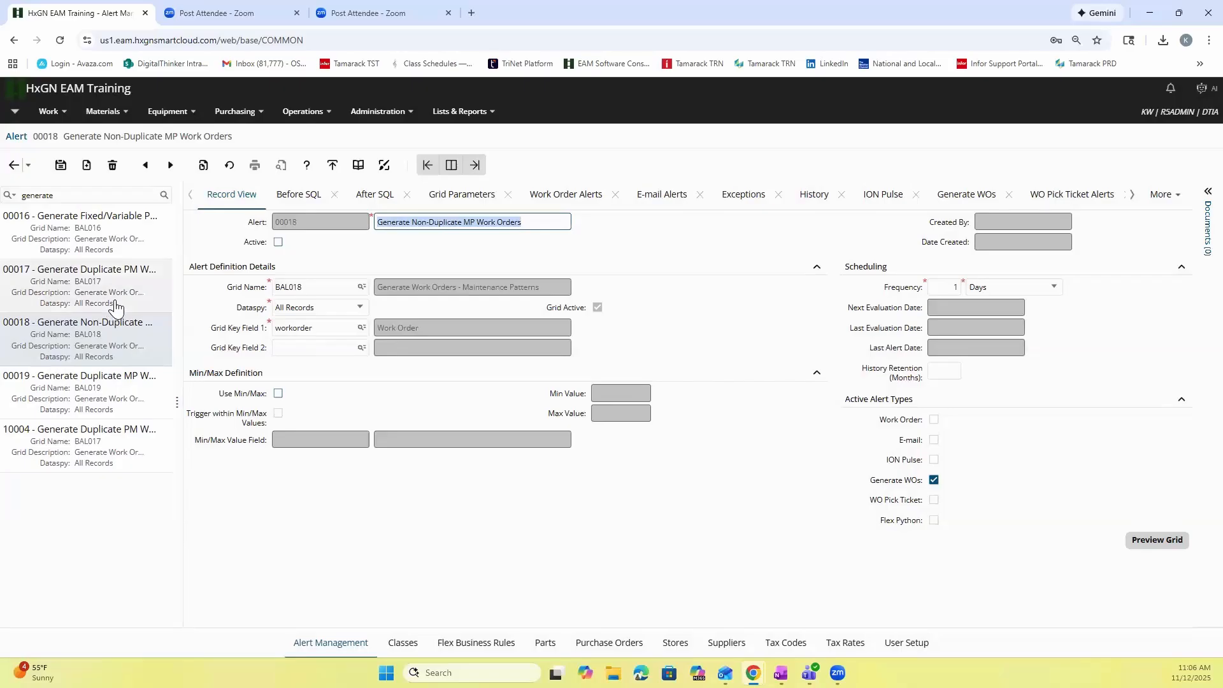
pyautogui.click(105, 390)
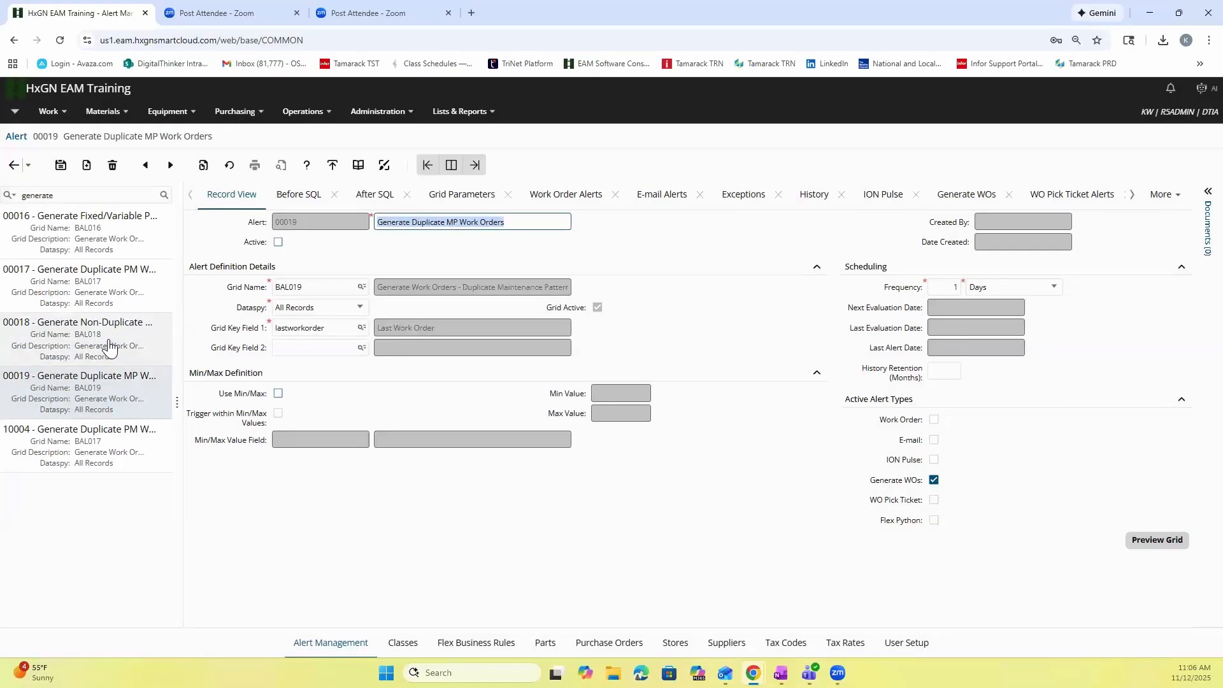
pyautogui.click(103, 457)
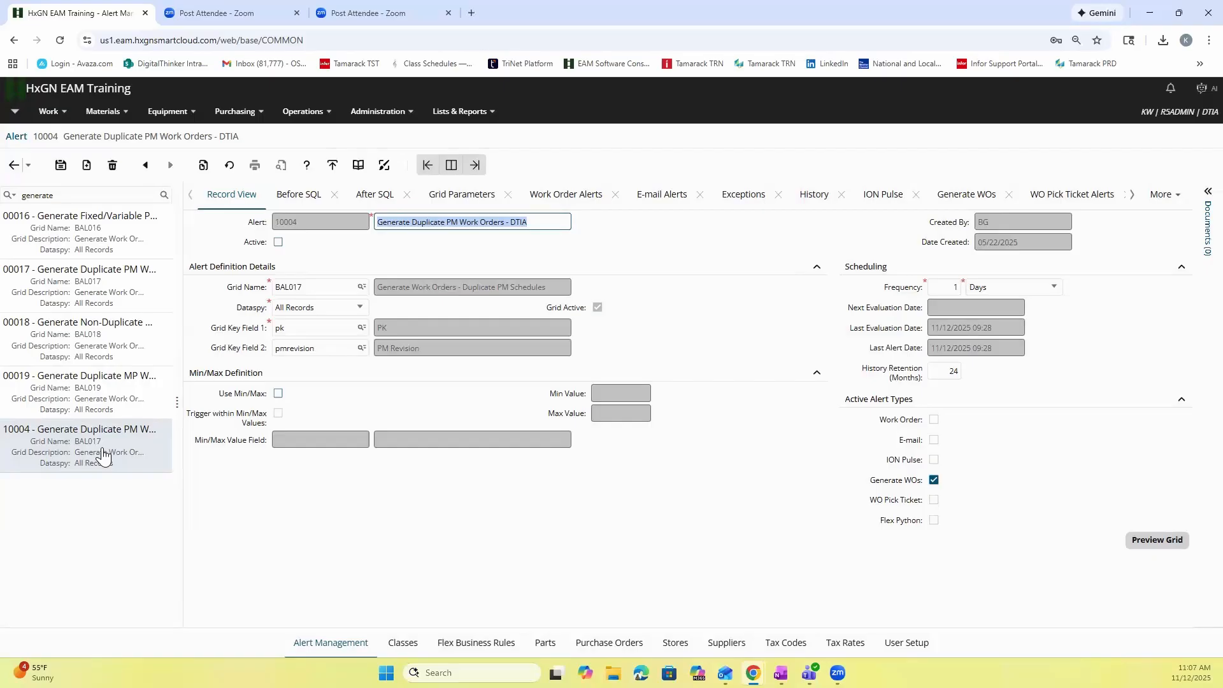
pyautogui.click(118, 215)
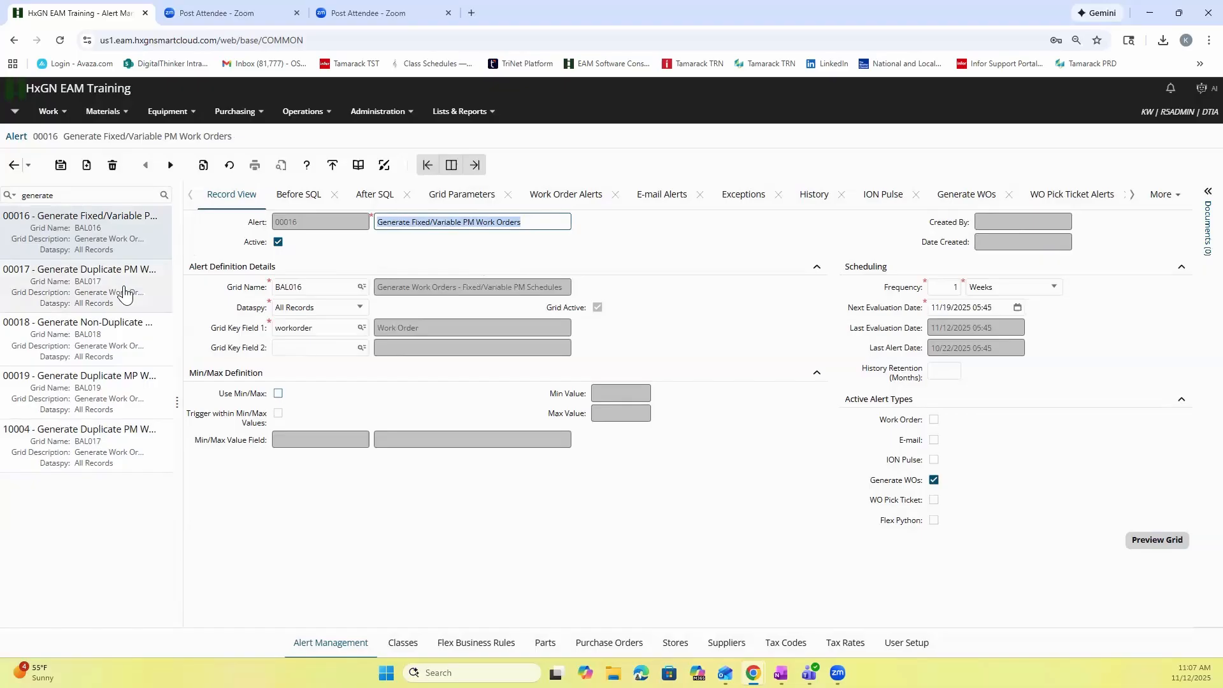
# - Copy alert 00017 and save the new alert with the description "Generate Duplicate PM Work Orders - DTIA"
pyautogui.click(124, 287)
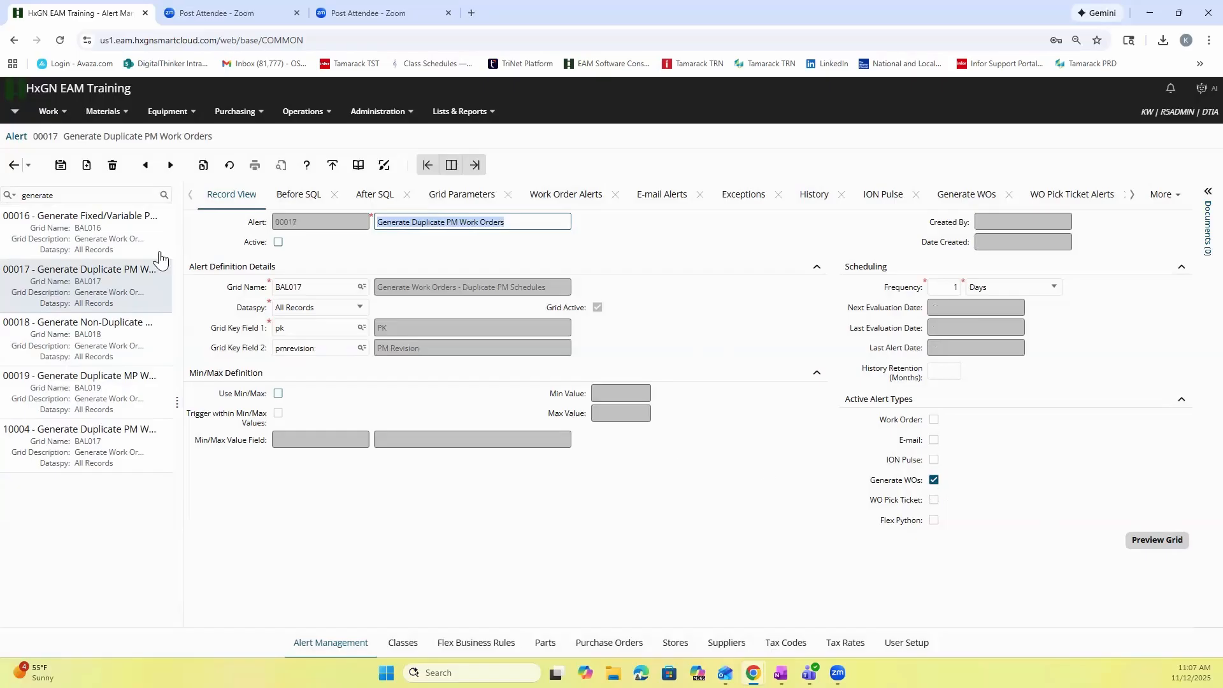
pyautogui.click(203, 166)
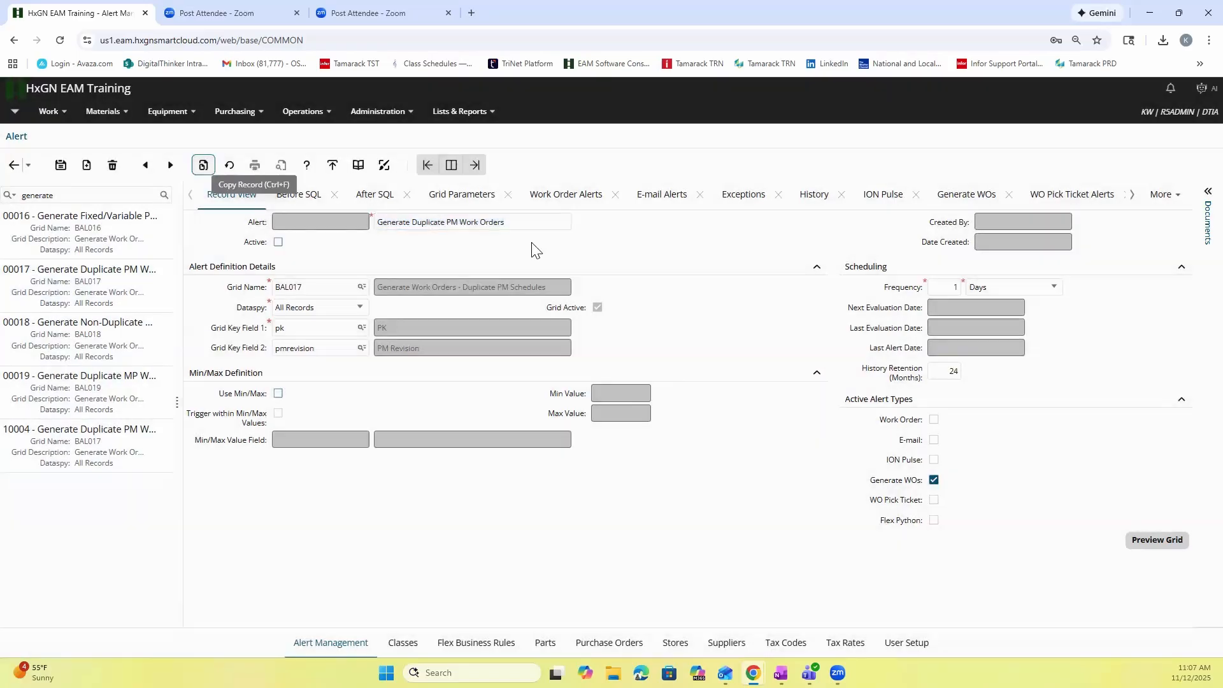
pyautogui.click(542, 219)
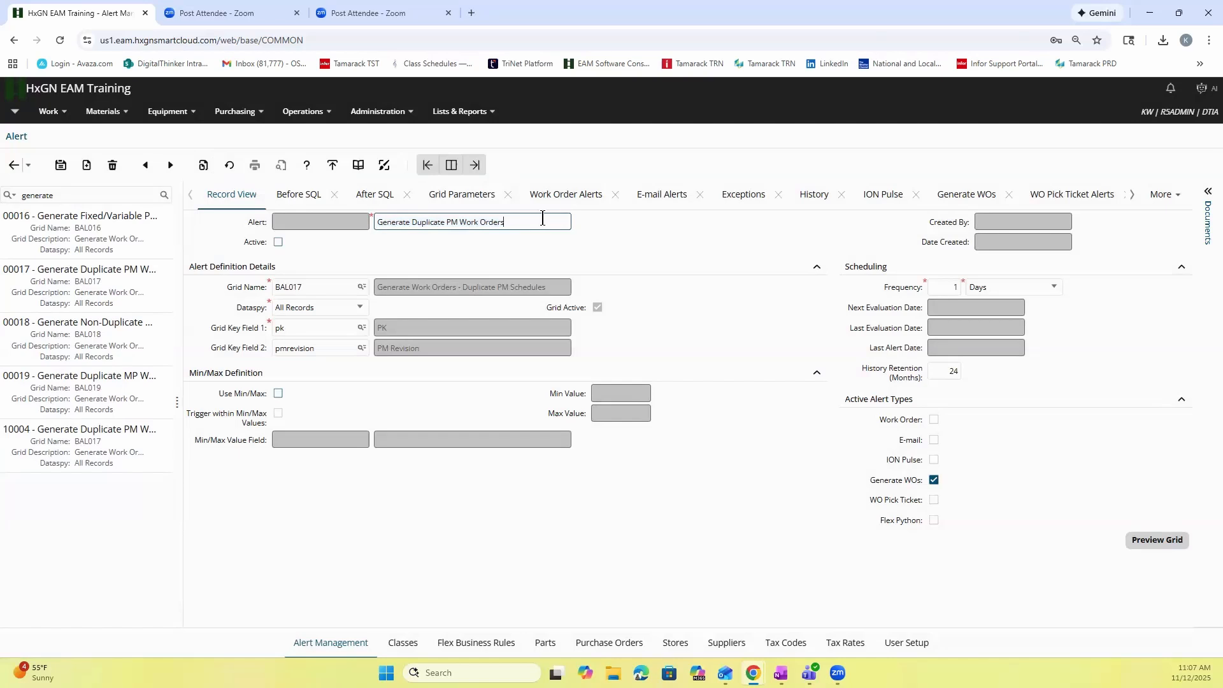
pyautogui.write('-')
pyautogui.write('ia')
pyautogui.press('BackSpace')
pyautogui.press('BackSpace')
pyautogui.press('BackSpace')
pyautogui.write('DTIA')
# - Set the new alert's GenerateThroughDays grid parameter to 0 and submit it
pyautogui.click(475, 202)
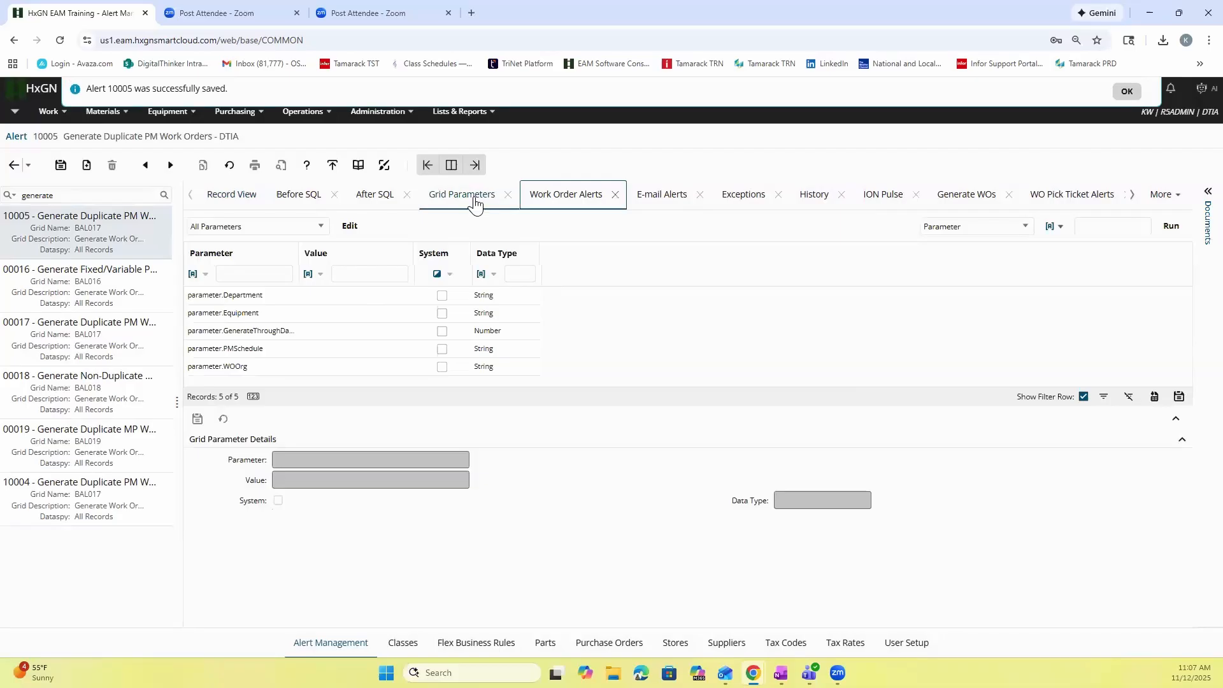
pyautogui.click(360, 335)
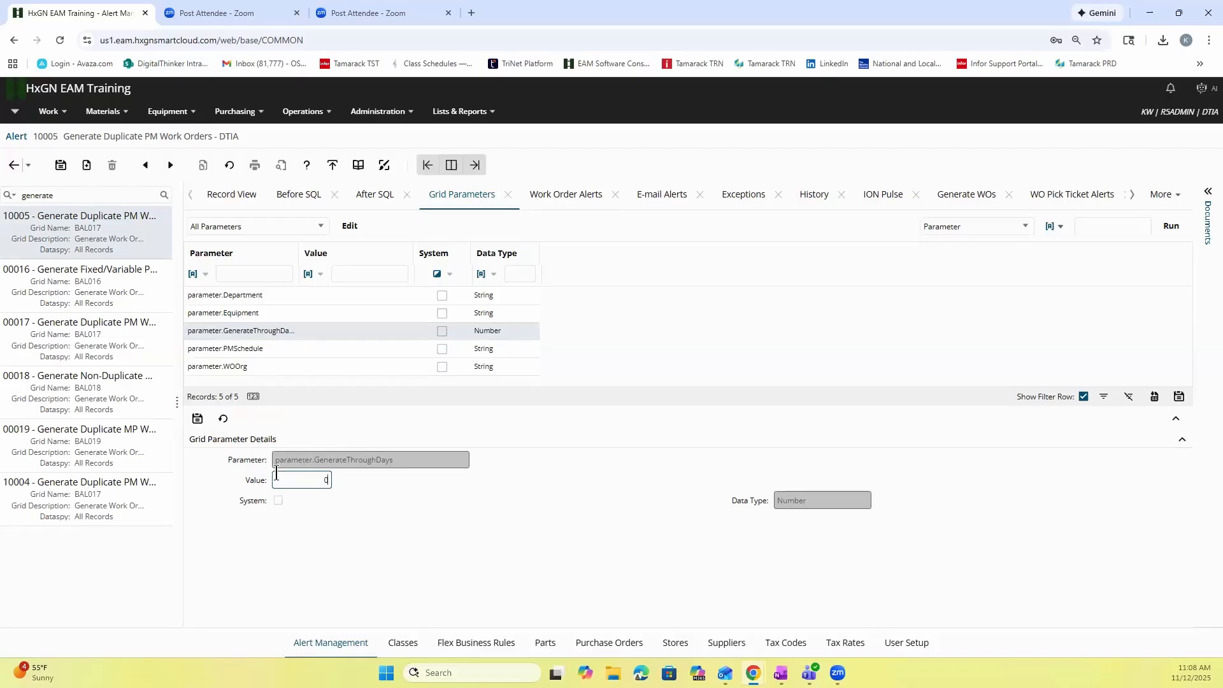
pyautogui.click(198, 422)
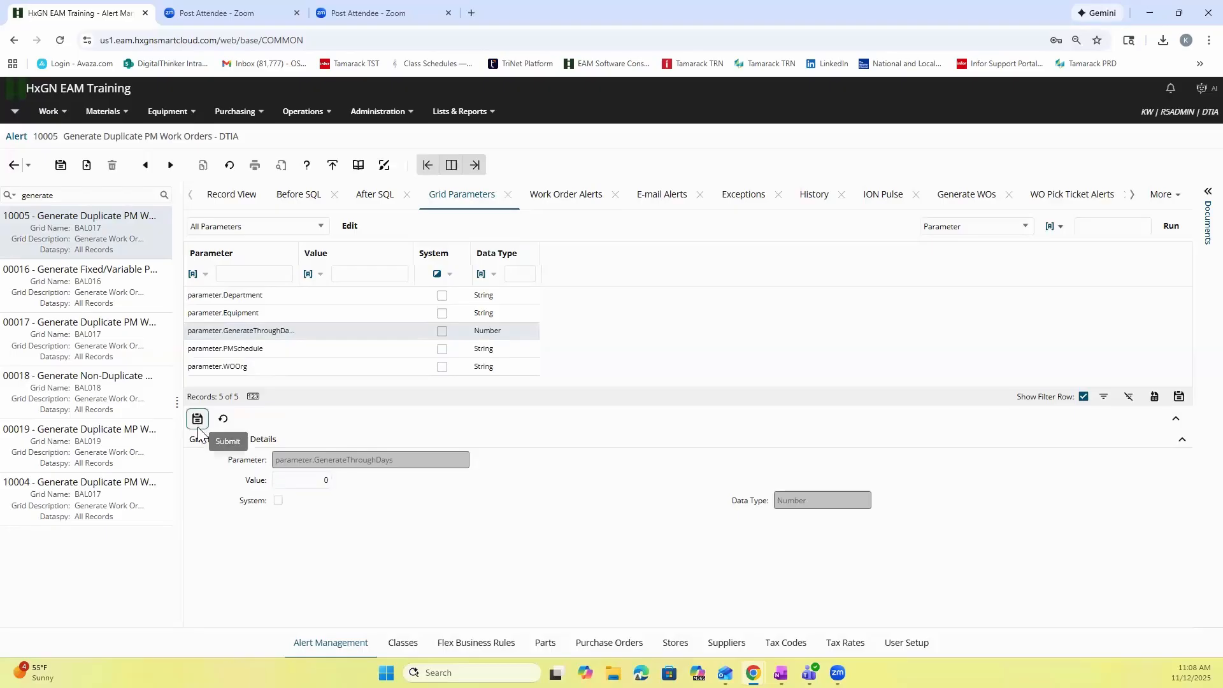
# - Set the WOOrg grid parameter to DTIA and submit it
pyautogui.click(301, 369)
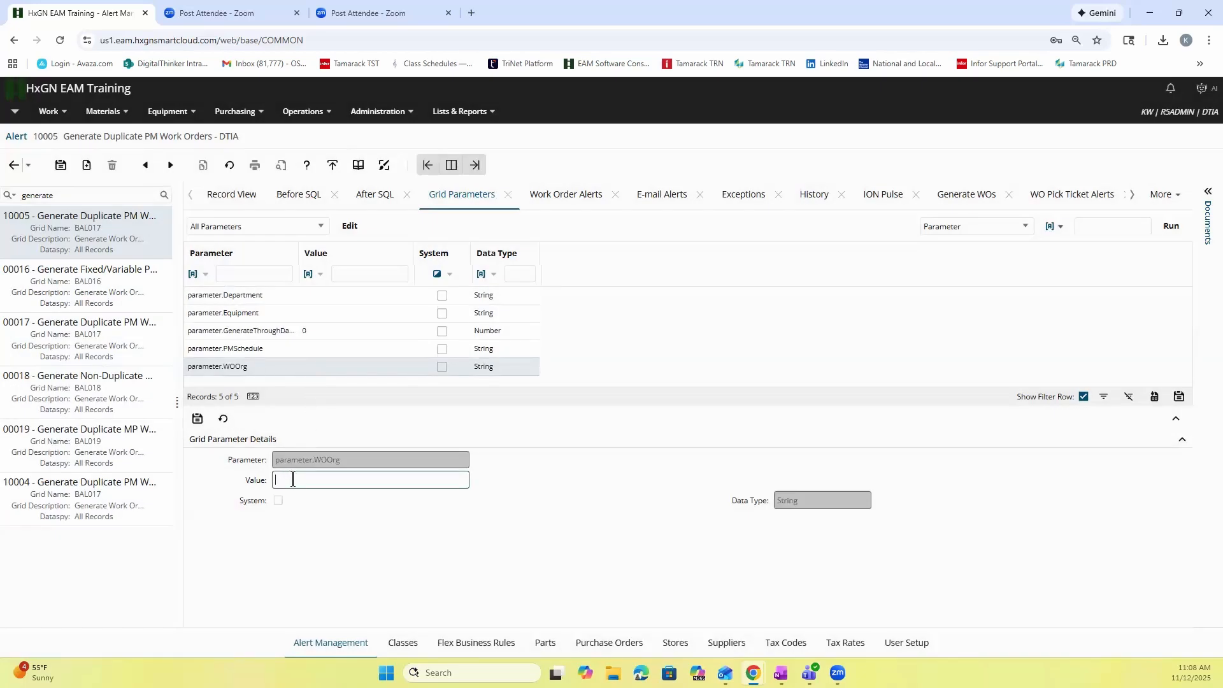
pyautogui.write('DTIA')
pyautogui.click(198, 419)
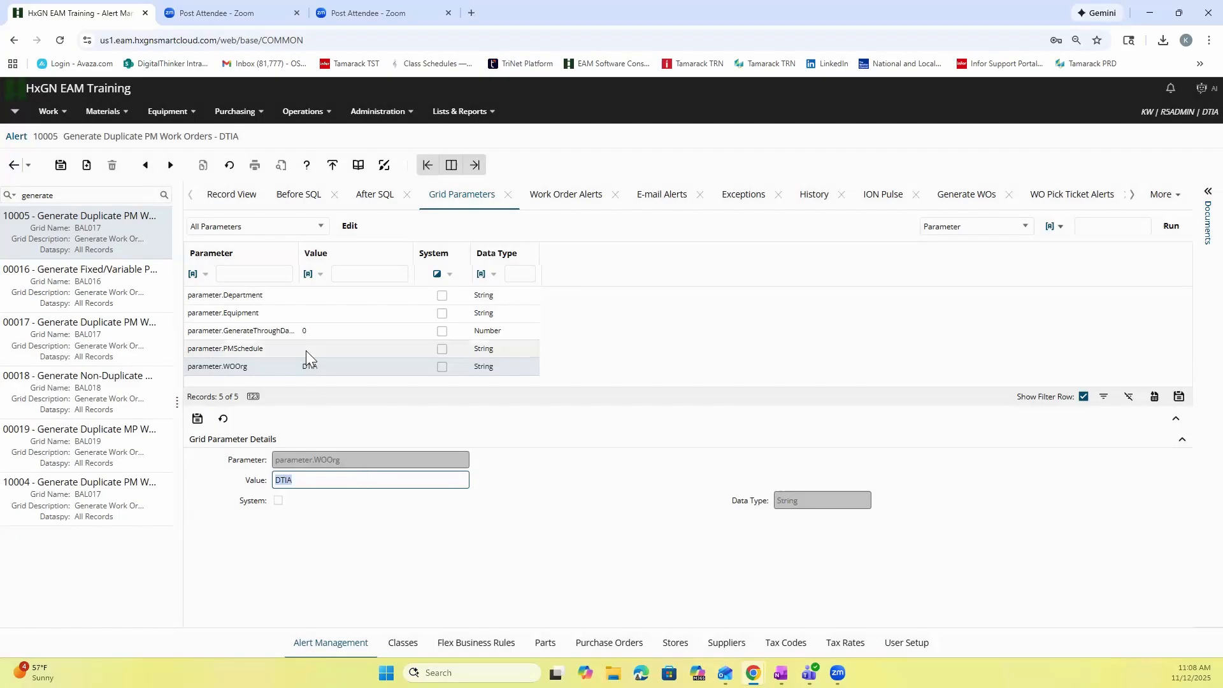
pyautogui.click(339, 295)
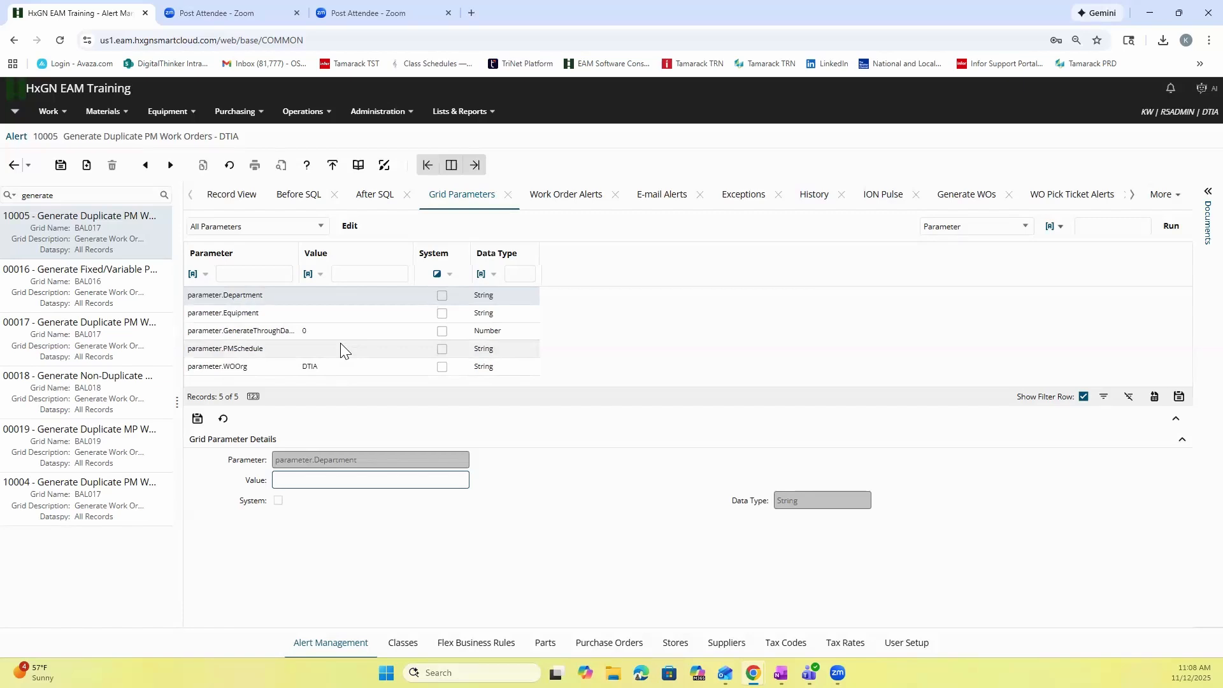
pyautogui.click(48, 110)
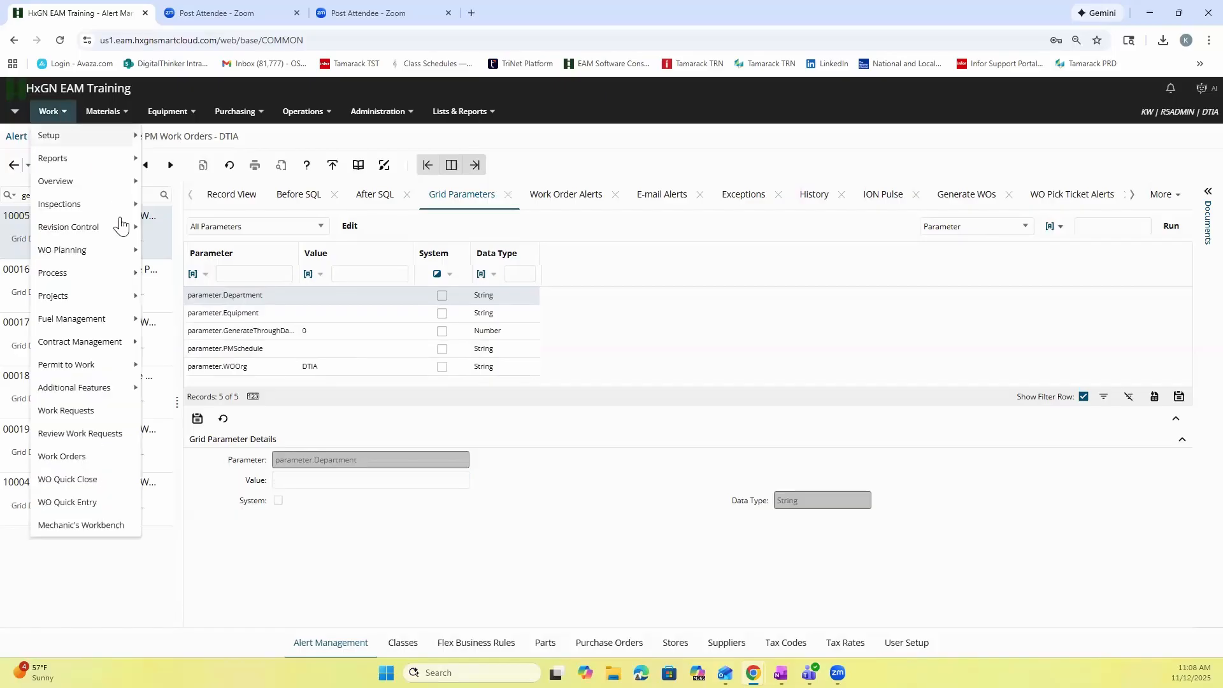
pyautogui.moveTo(93, 253)
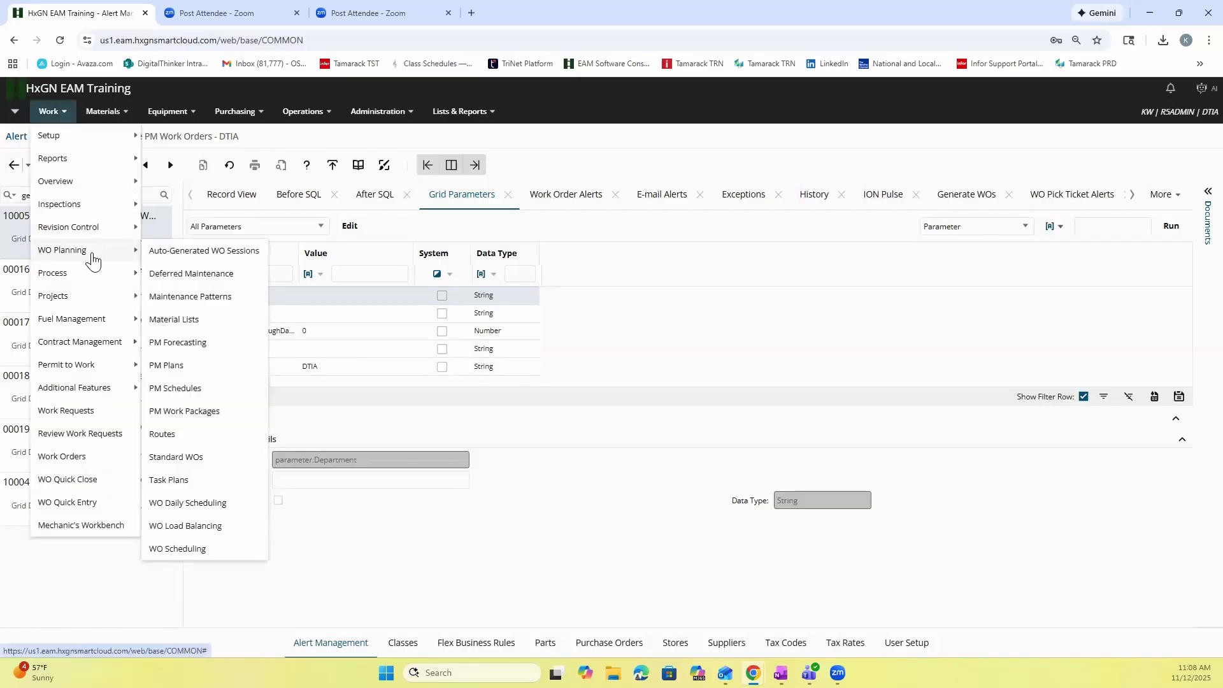
pyautogui.moveTo(92, 277)
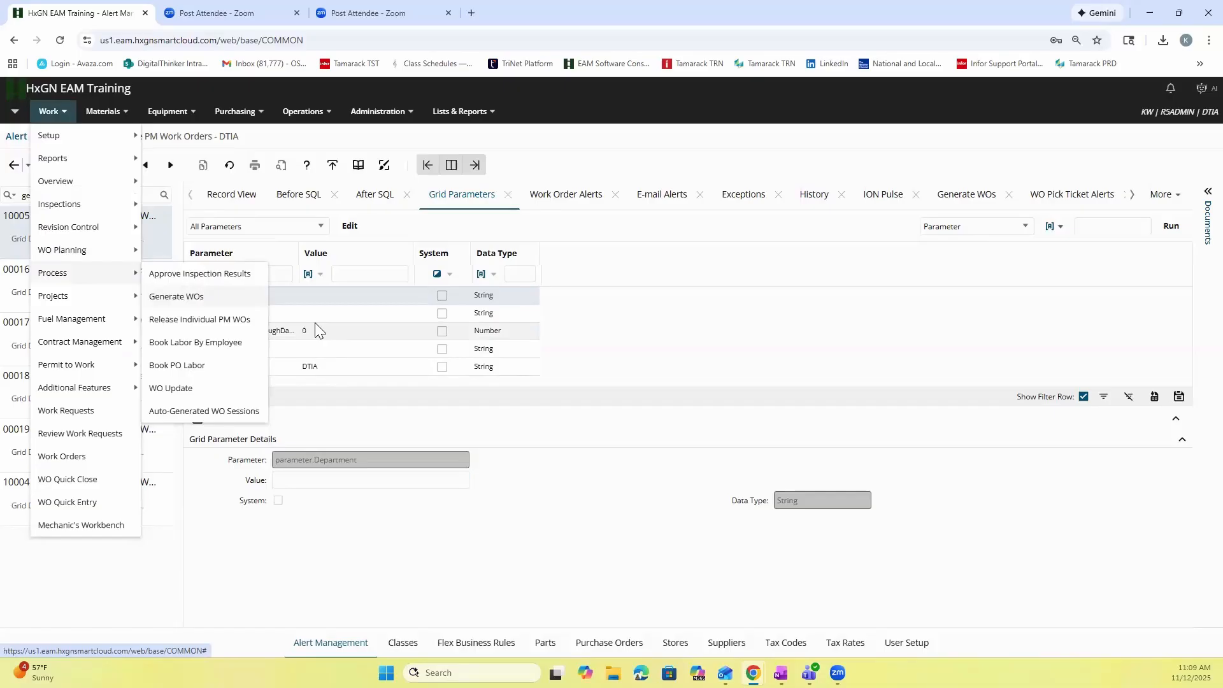
# - Set the new alert's work order generation to the Duplicate PMs type with generatethrough as the Generate Through Field, and save it
pyautogui.click(330, 544)
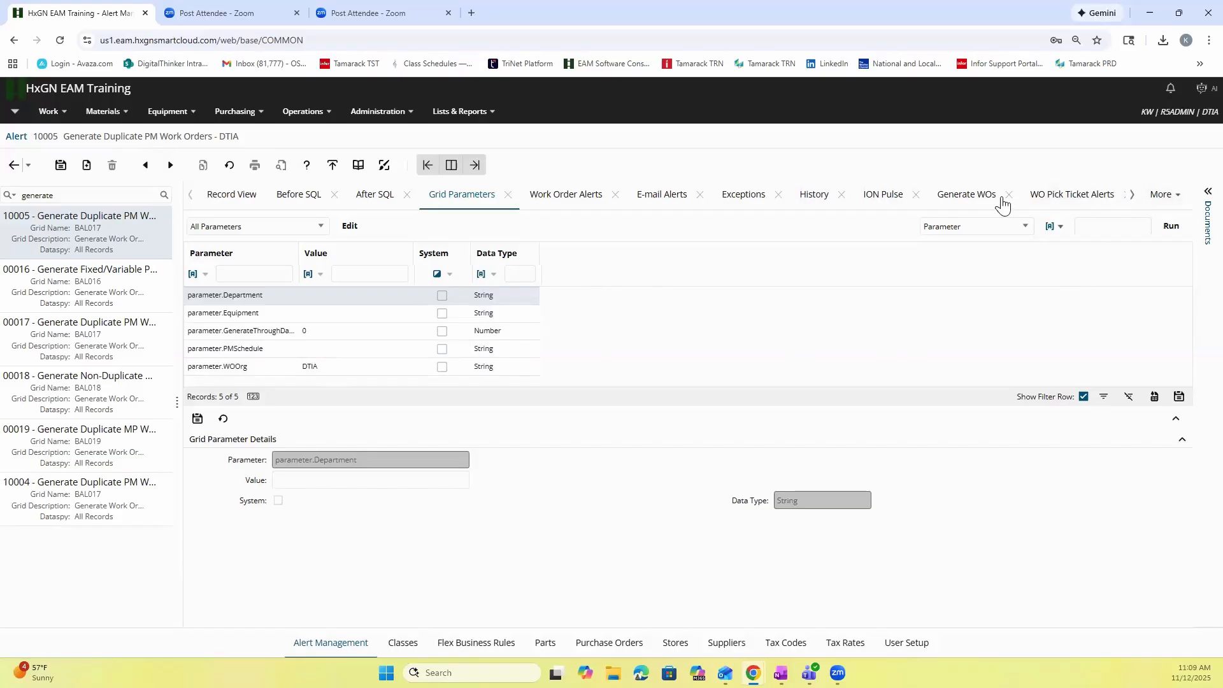
pyautogui.click(969, 196)
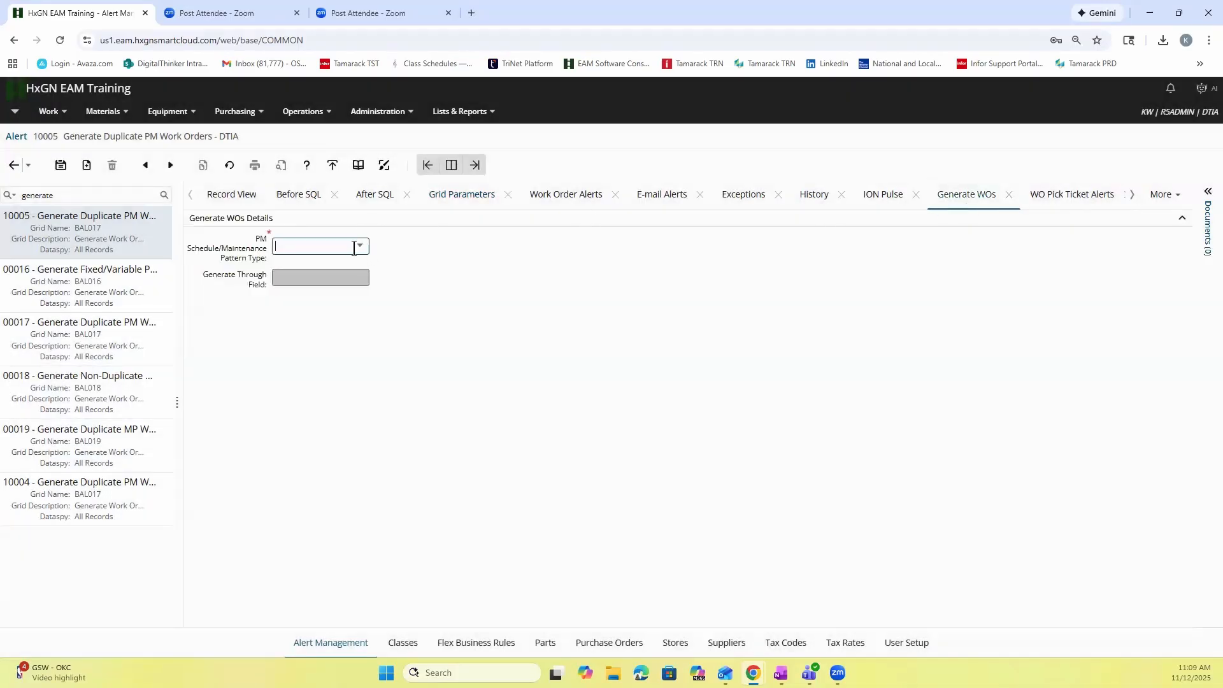
pyautogui.click(360, 248)
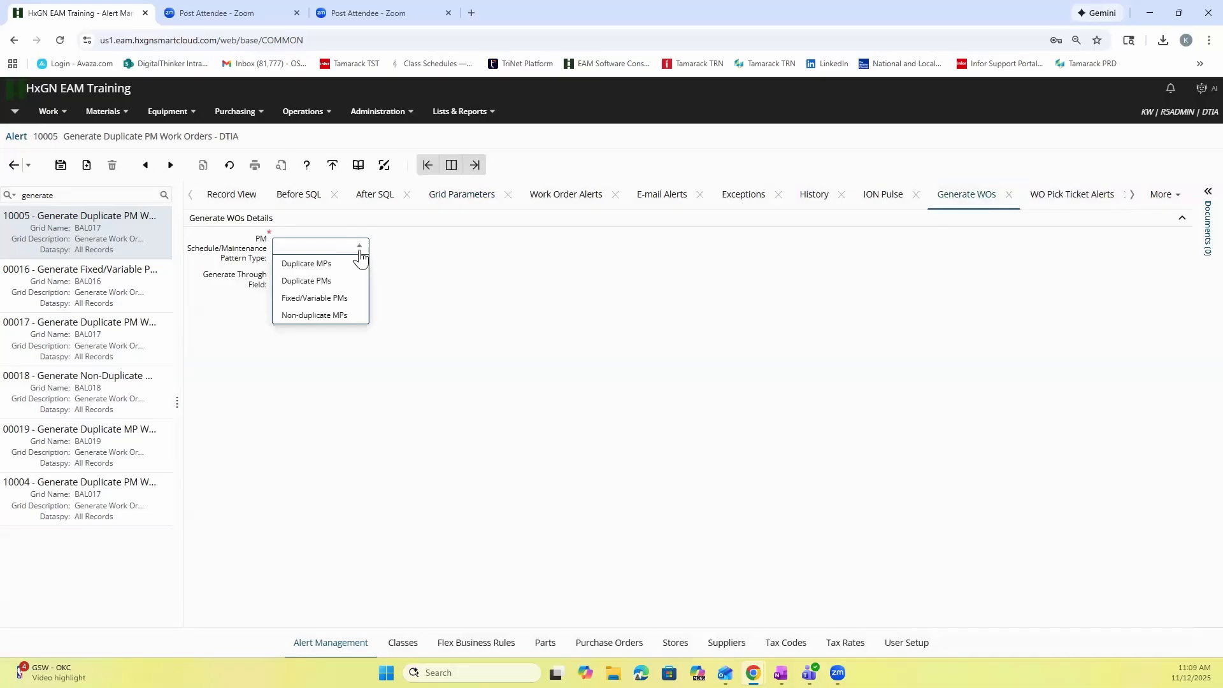
pyautogui.click(349, 282)
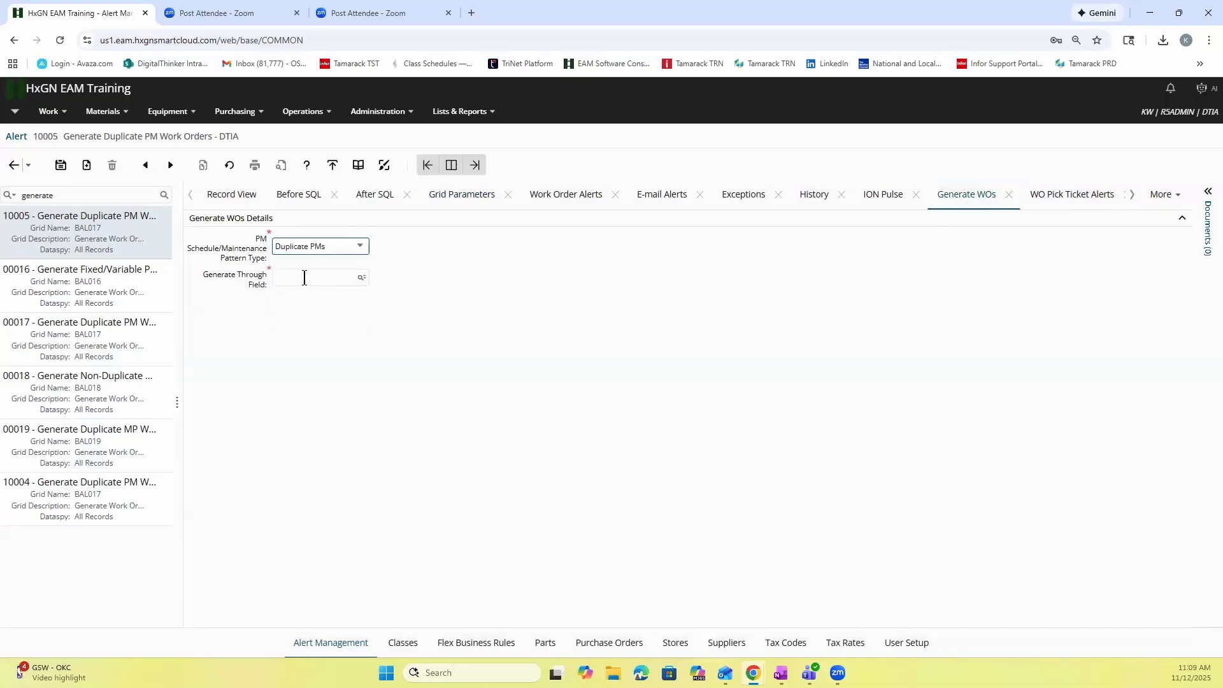
pyautogui.click(305, 278)
pyautogui.click(363, 278)
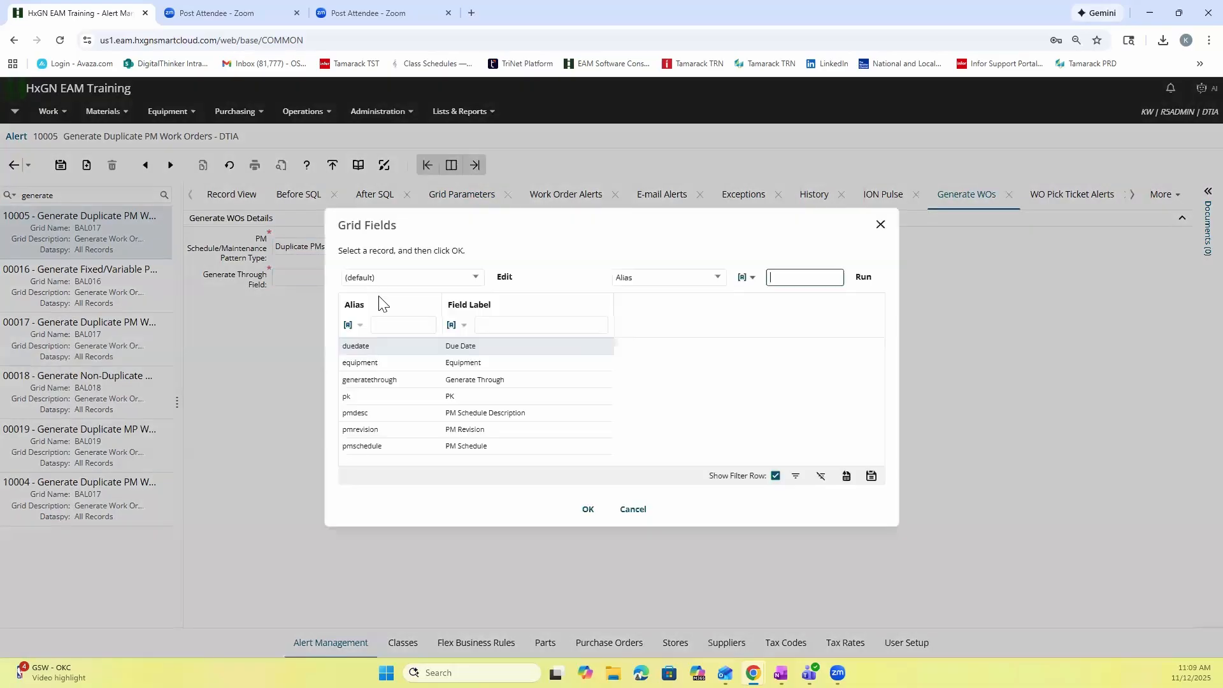
pyautogui.click(464, 381)
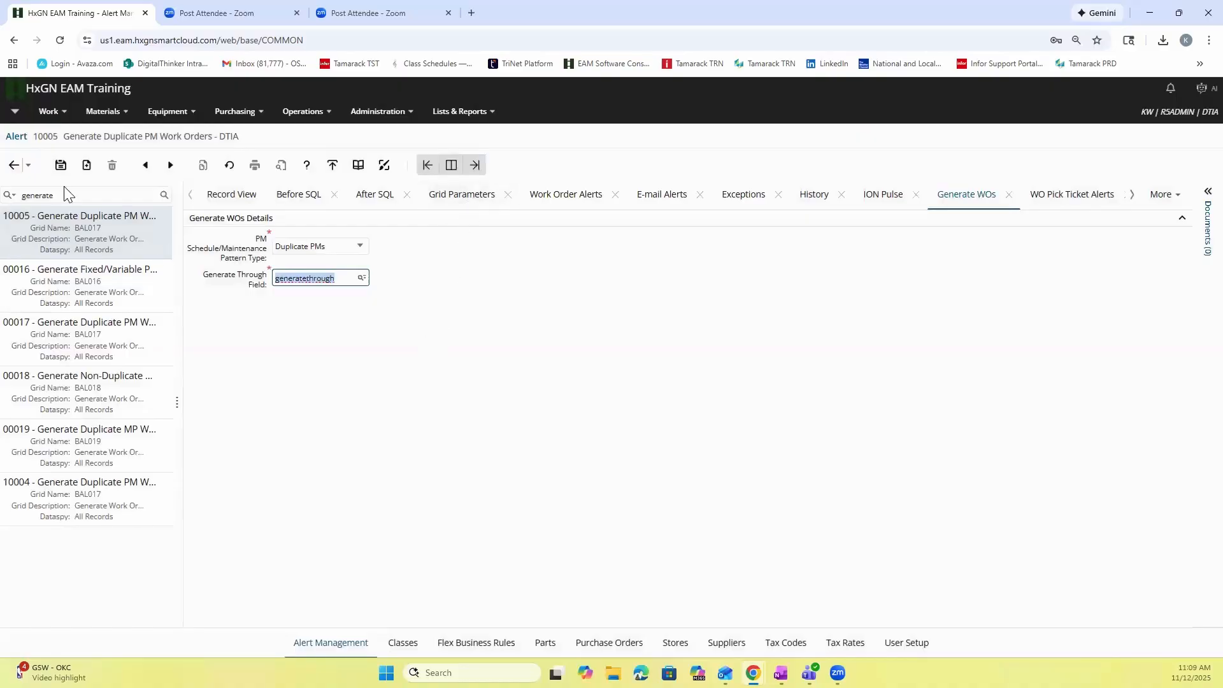
pyautogui.click(60, 165)
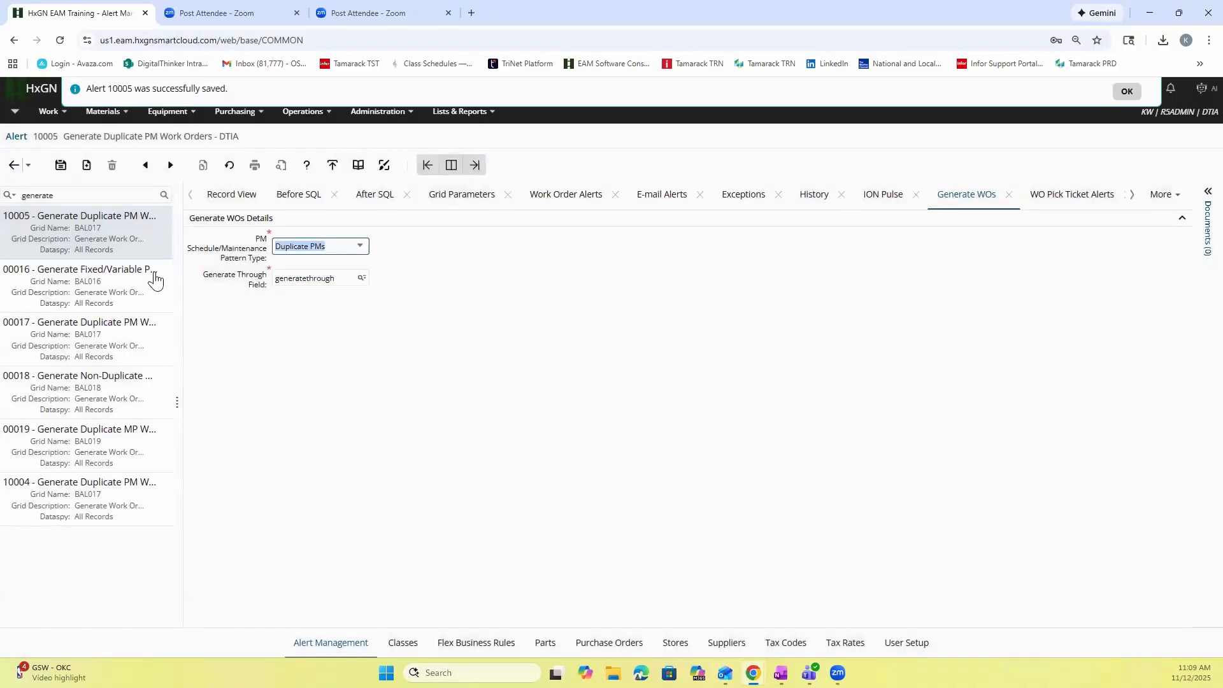
# - Check the Generate WOs details of alert 00016 for comparison and return to the record details of alert 10005
pyautogui.click(94, 293)
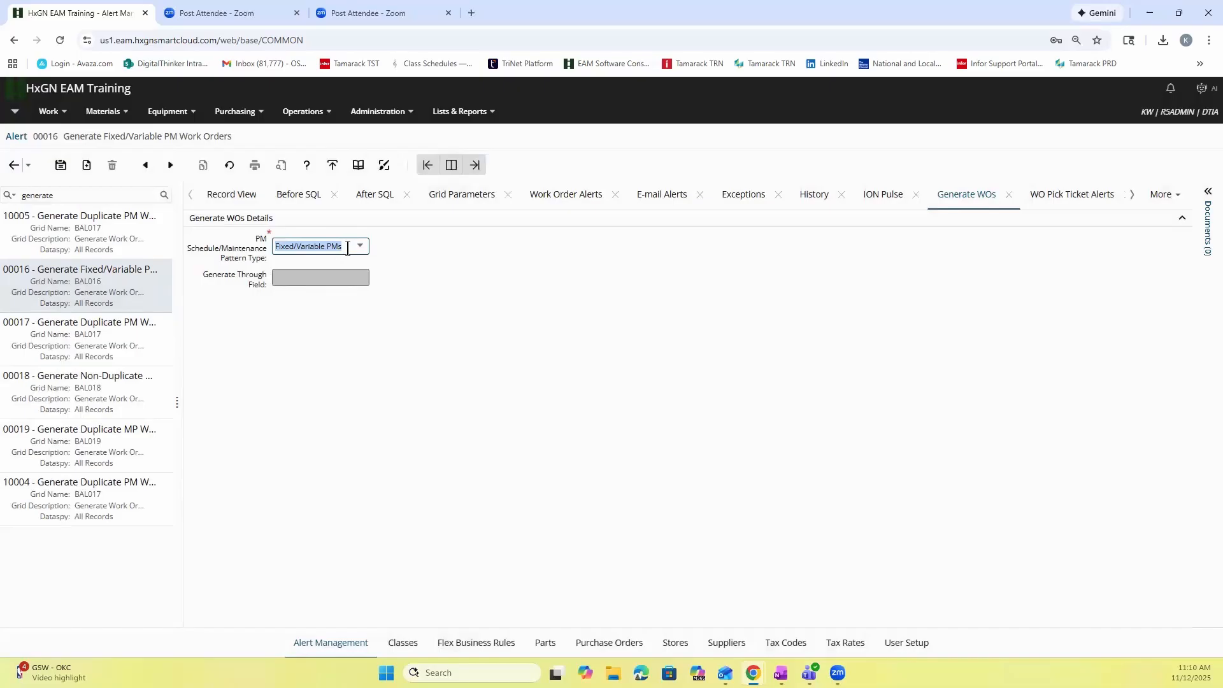
pyautogui.click(131, 230)
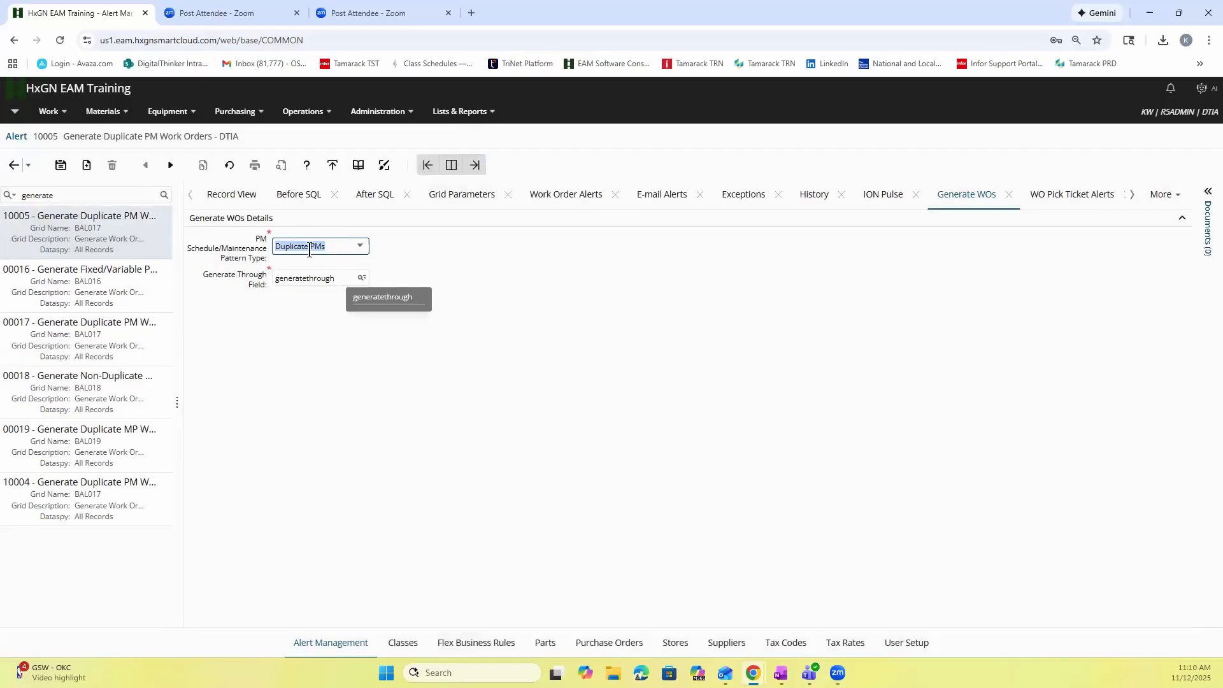
pyautogui.click(238, 201)
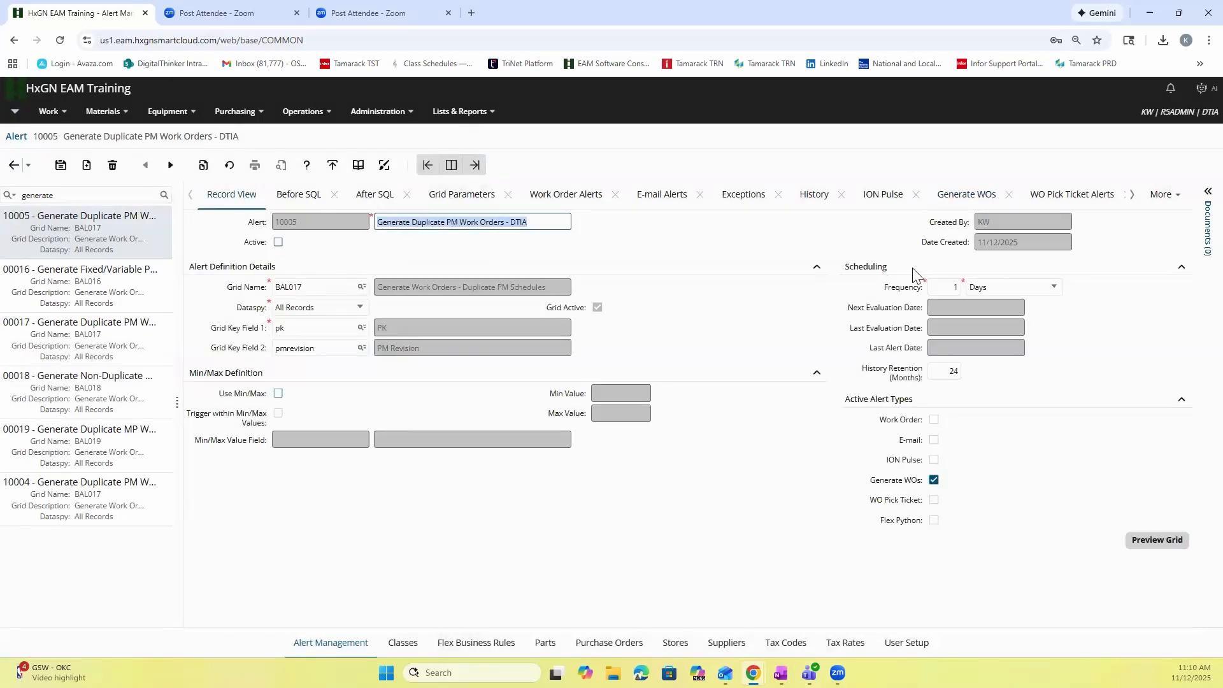
# - Make the DTIA alert active and choose 11/13/2025 as its next evaluation date
pyautogui.click(944, 284)
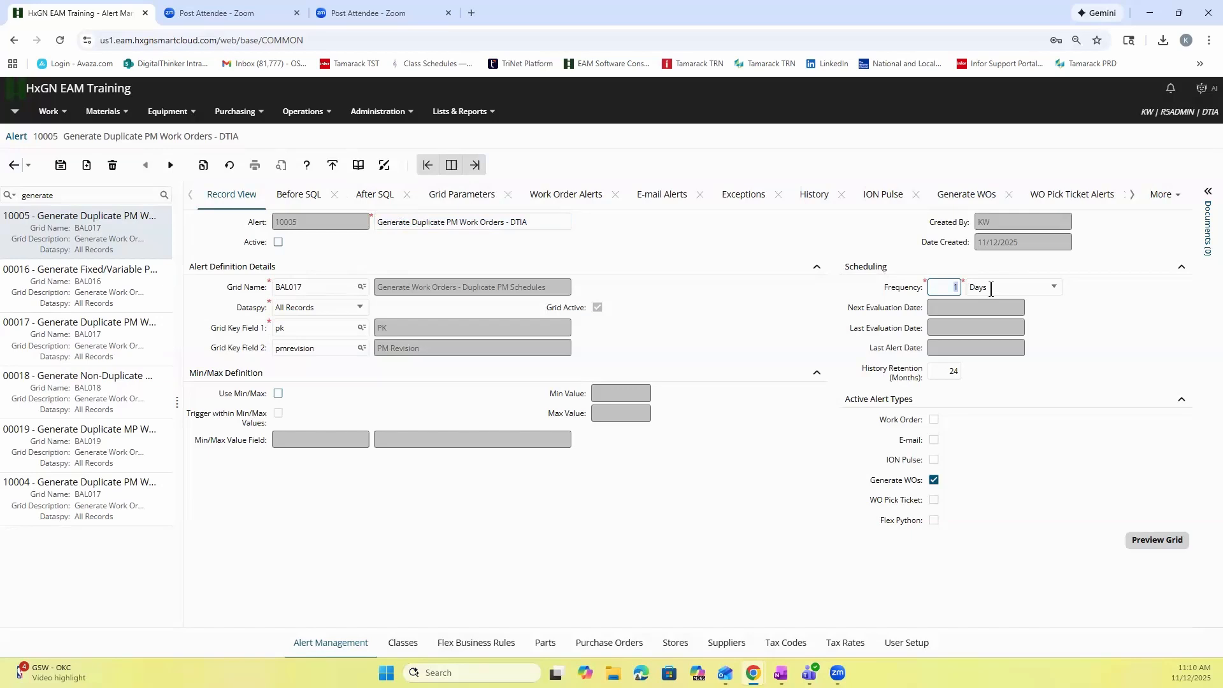
pyautogui.click(279, 242)
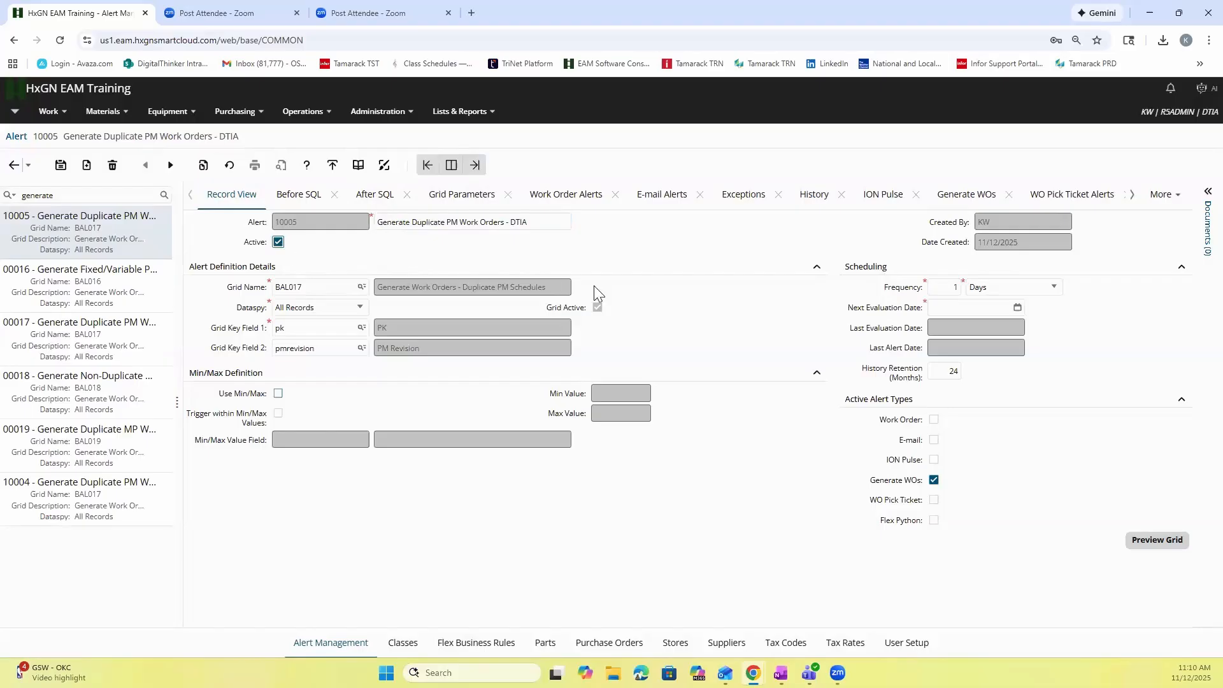
pyautogui.click(939, 308)
pyautogui.click(1017, 308)
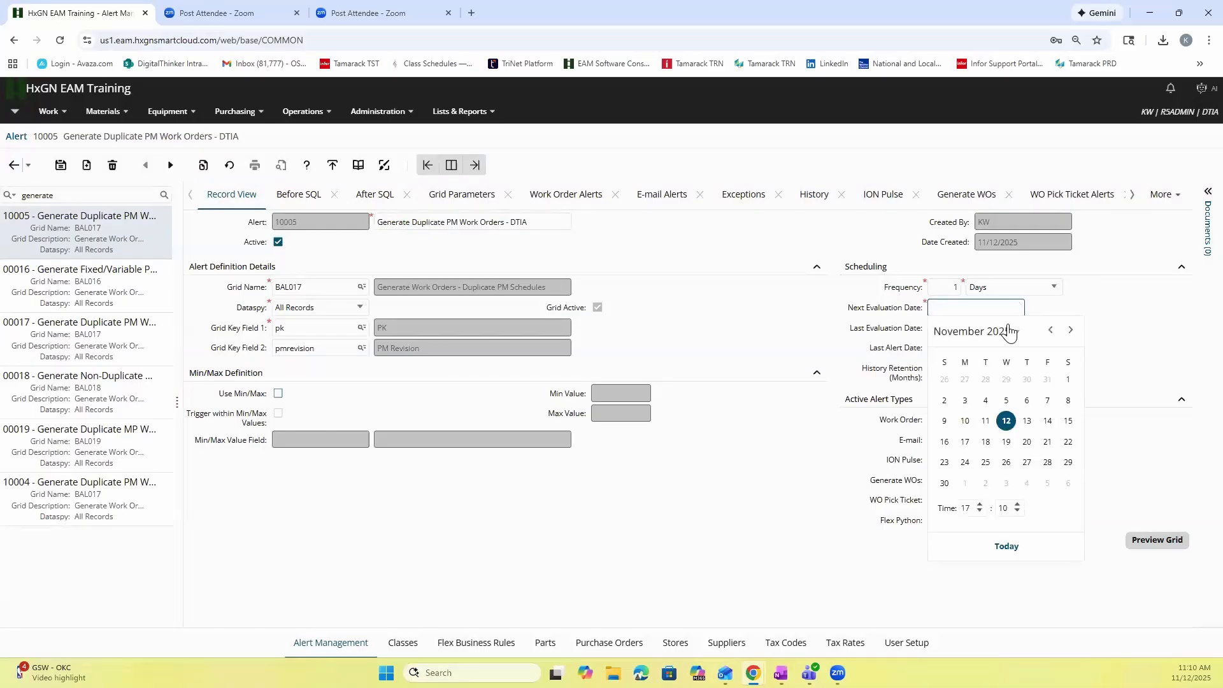
pyautogui.click(1023, 422)
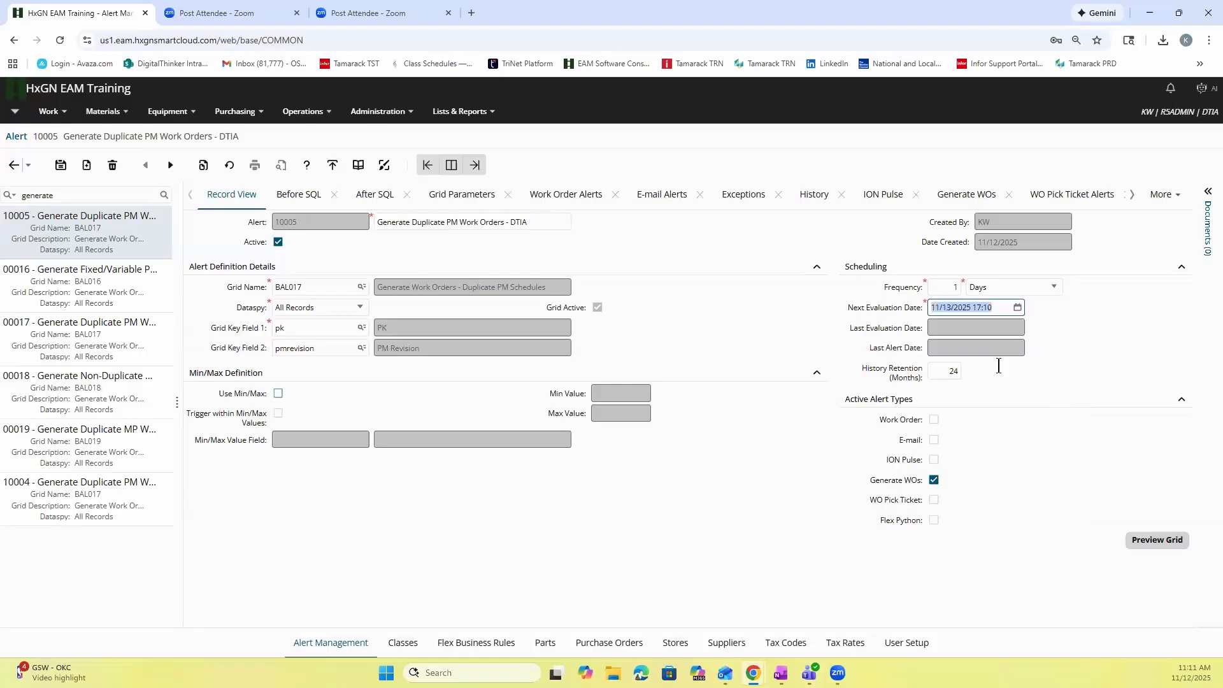
# - Set the next evaluation time to 07:00 and save the alert, accepting the grid parameters without values
pyautogui.click(980, 316)
pyautogui.click(989, 310)
pyautogui.click(992, 308)
pyautogui.press('BackSpace')
pyautogui.press('BackSpace')
pyautogui.write('00')
pyautogui.press('Left')
pyautogui.press('Left')
pyautogui.press('Left')
pyautogui.press('BackSpace')
pyautogui.press('BackSpace')
pyautogui.write('07')
pyautogui.click(64, 168)
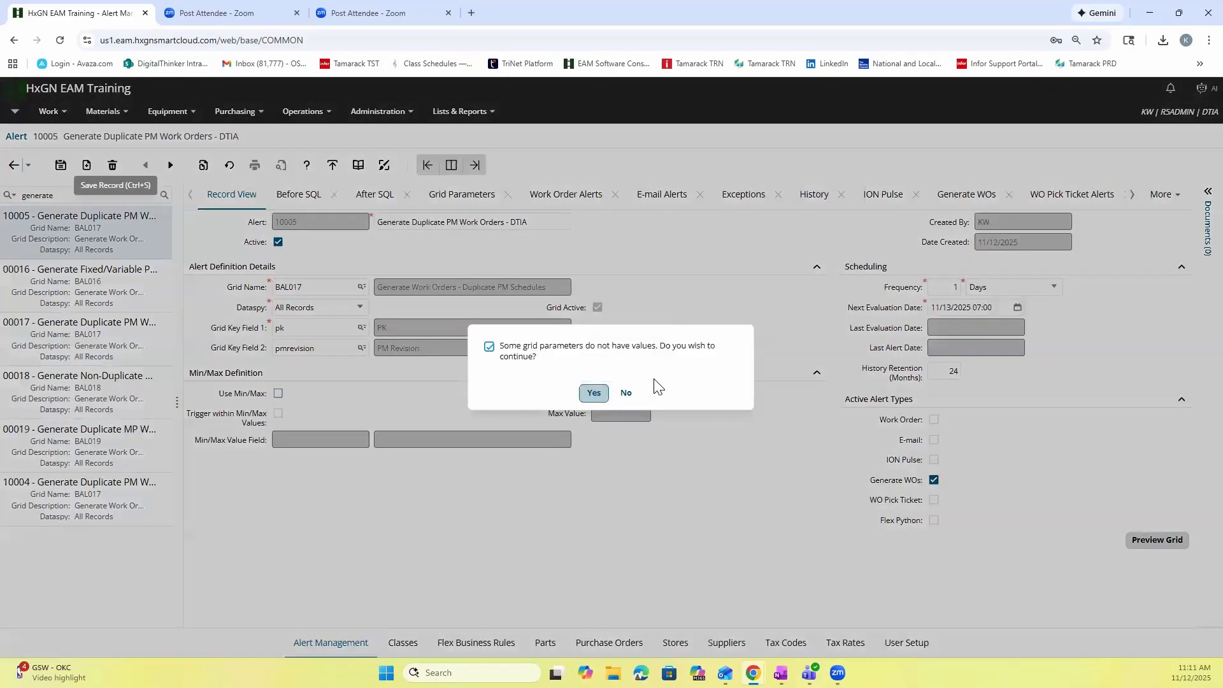
pyautogui.click(593, 394)
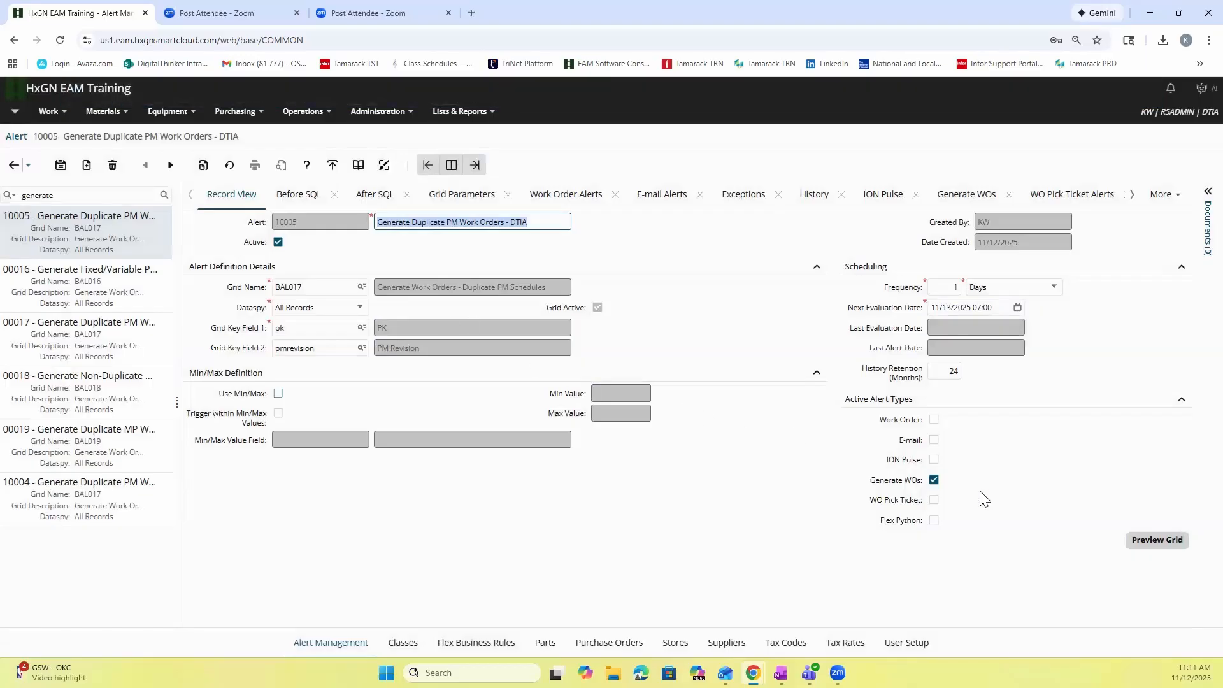
# - Preview the alert's grid to examine the PM schedules and equipment due for work orders, and close the preview without scheduling
pyautogui.click(1168, 545)
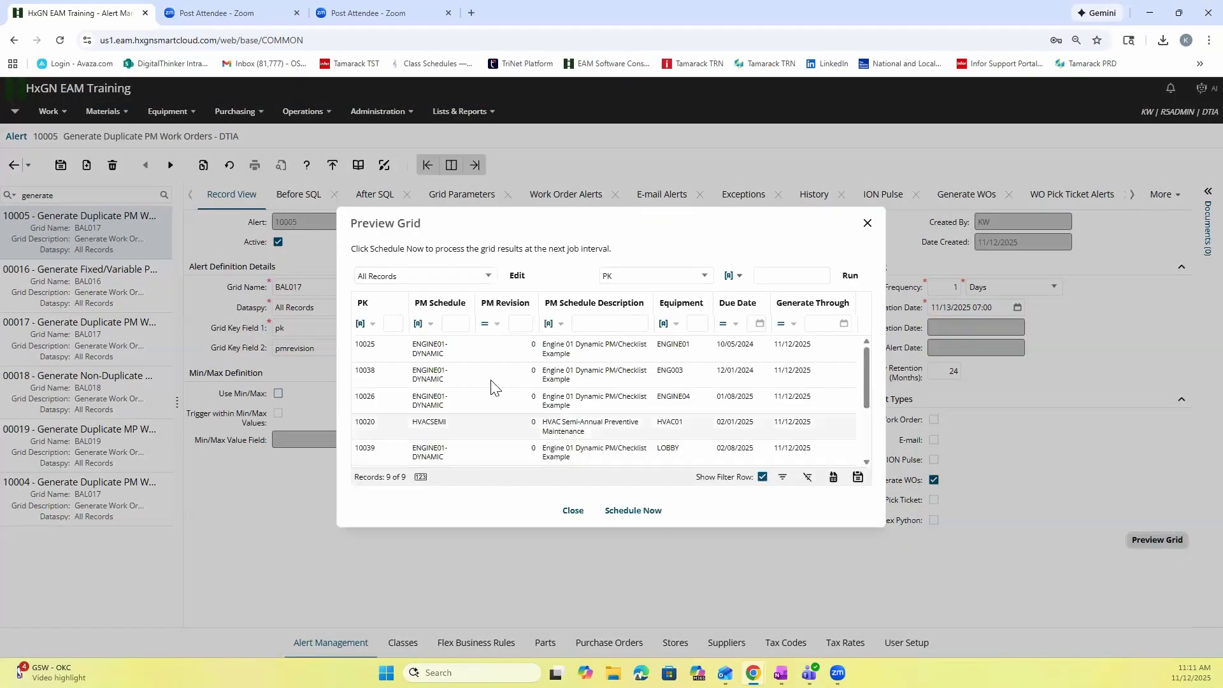
pyautogui.scroll(-2, 577, 402)
pyautogui.scroll(-3, 577, 402)
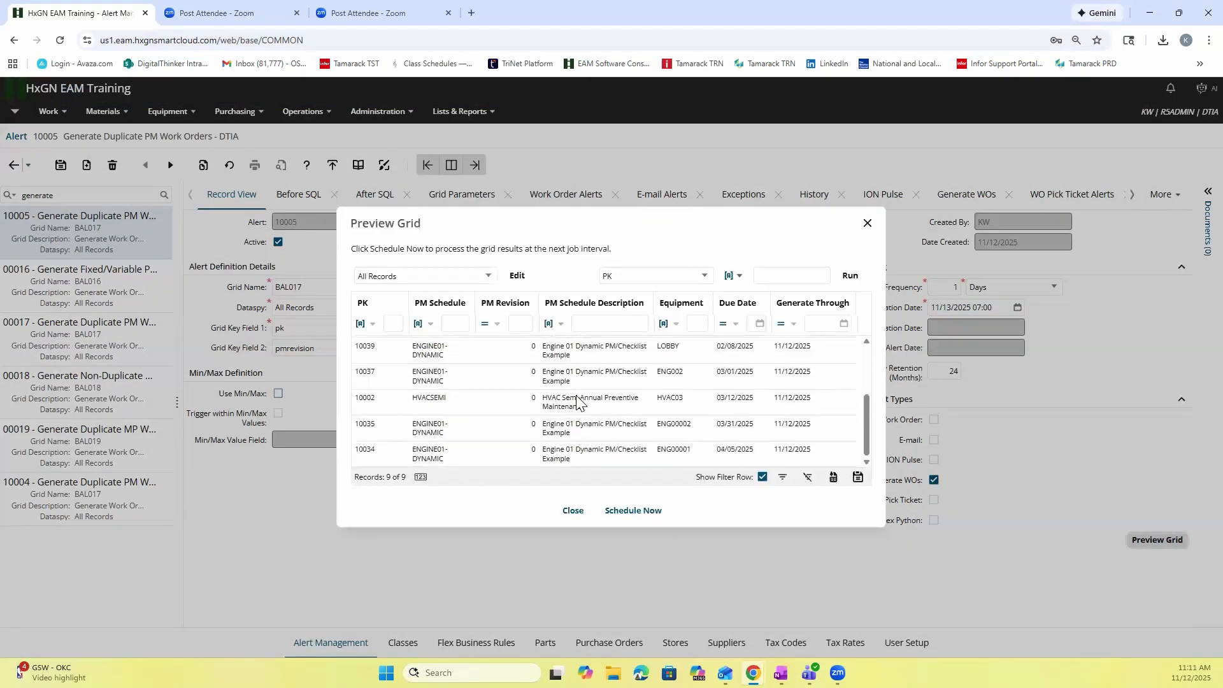
pyautogui.scroll(3, 576, 401)
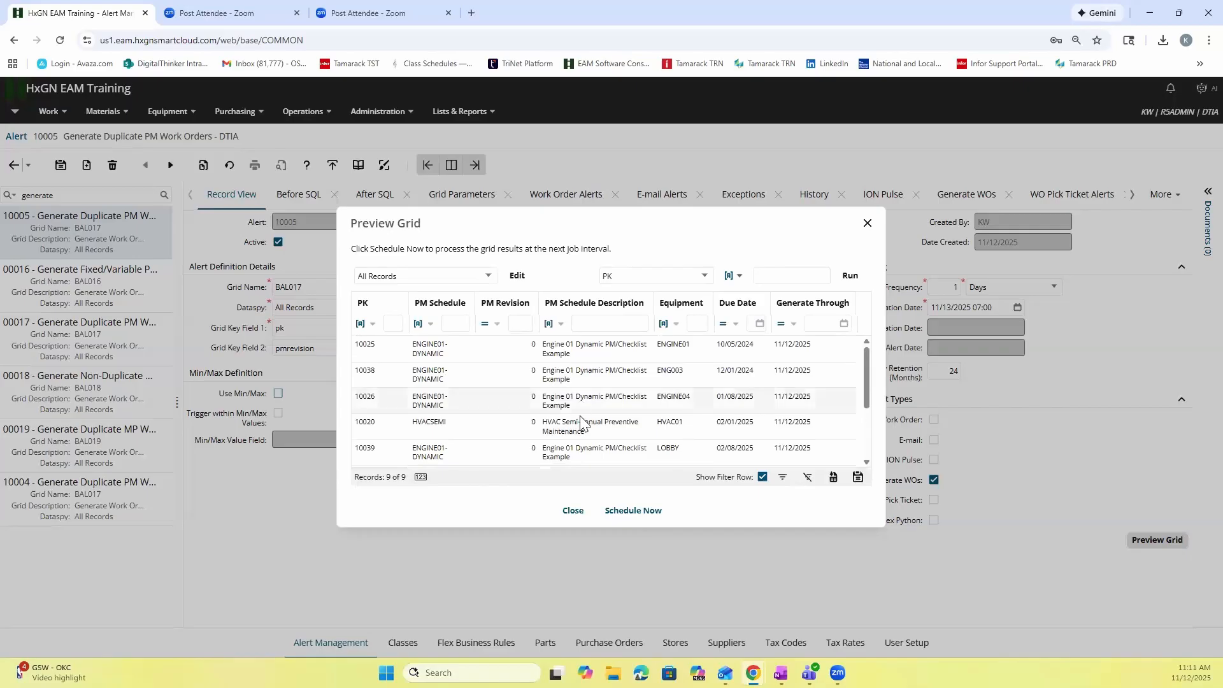
pyautogui.click(572, 513)
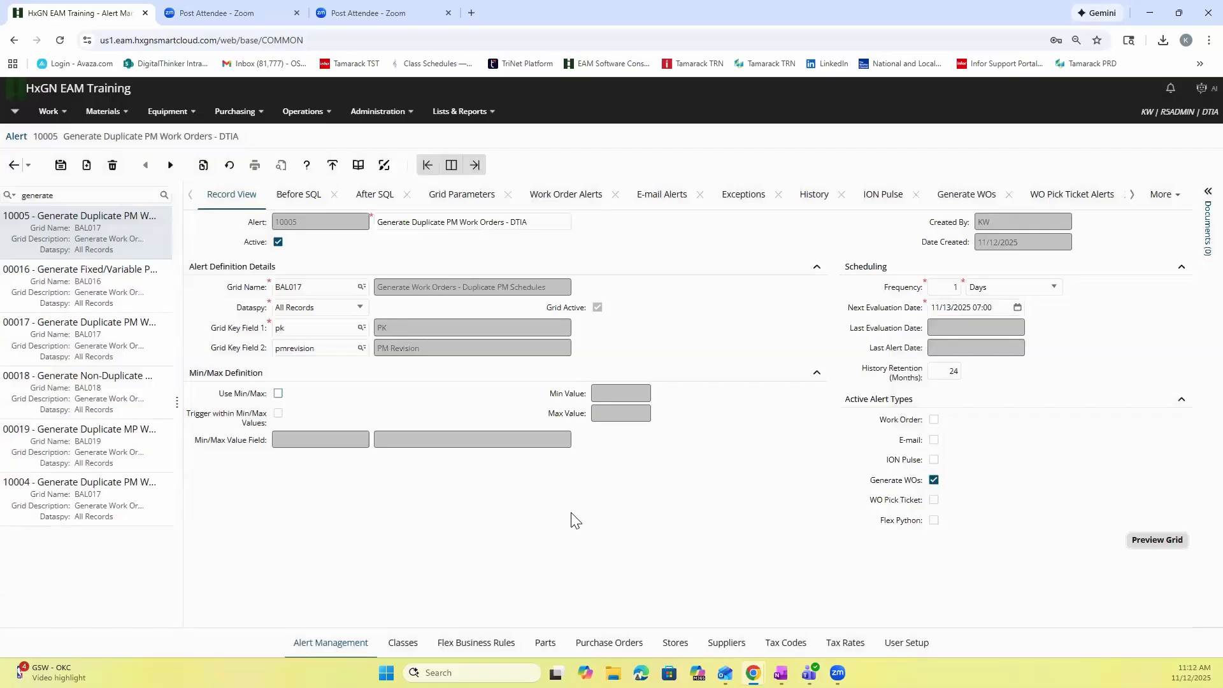